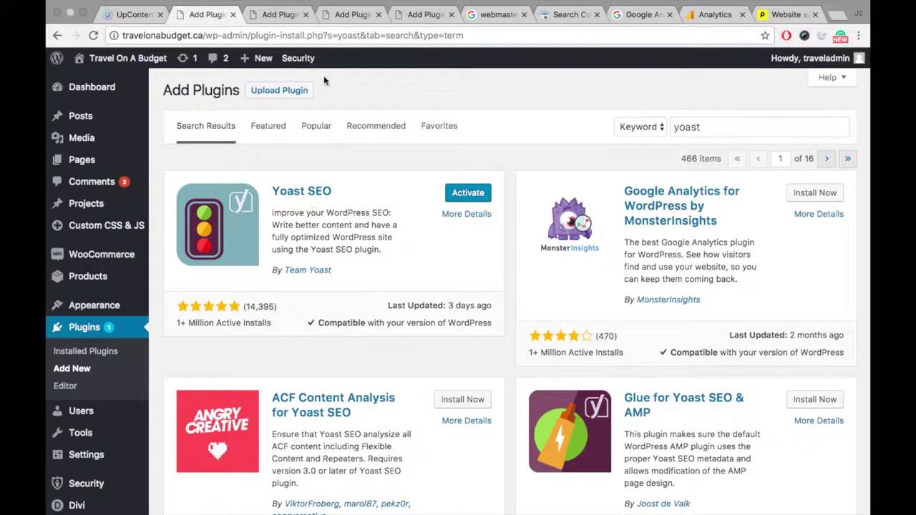
- Select the travelonabudget.ca domain from the page address and bring up the Analytics new account form
click(204, 35)
click(205, 35)
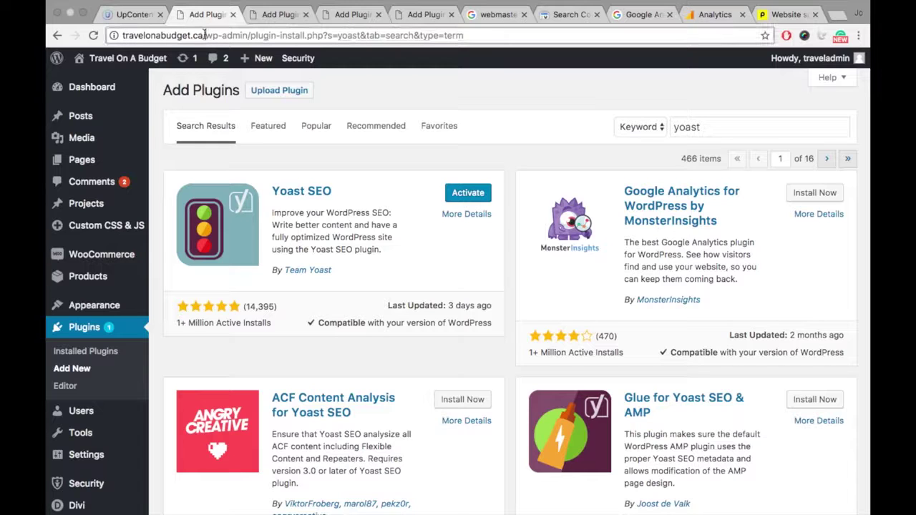
drag(203, 35, 119, 36)
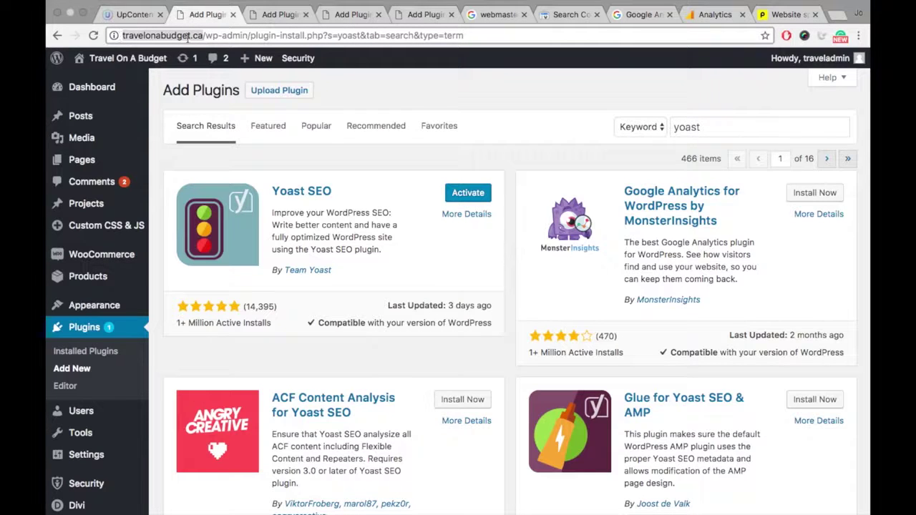
click(705, 15)
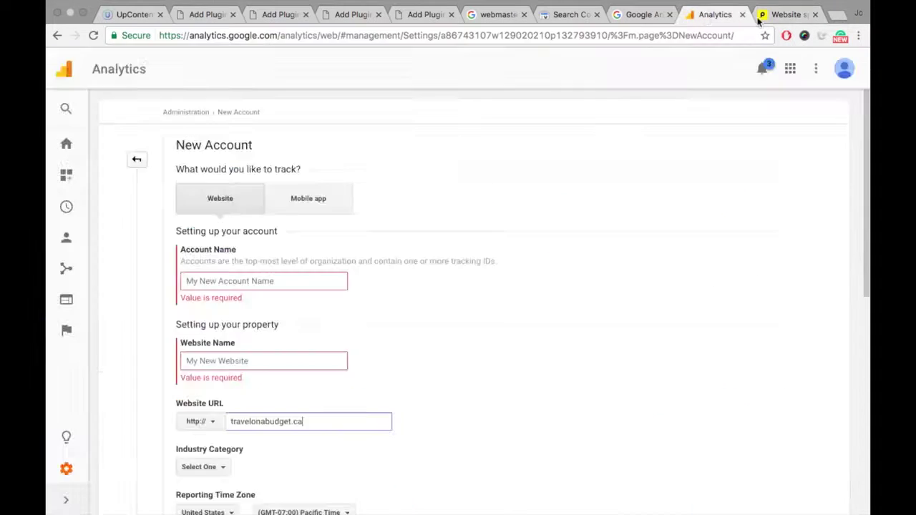
click(762, 18)
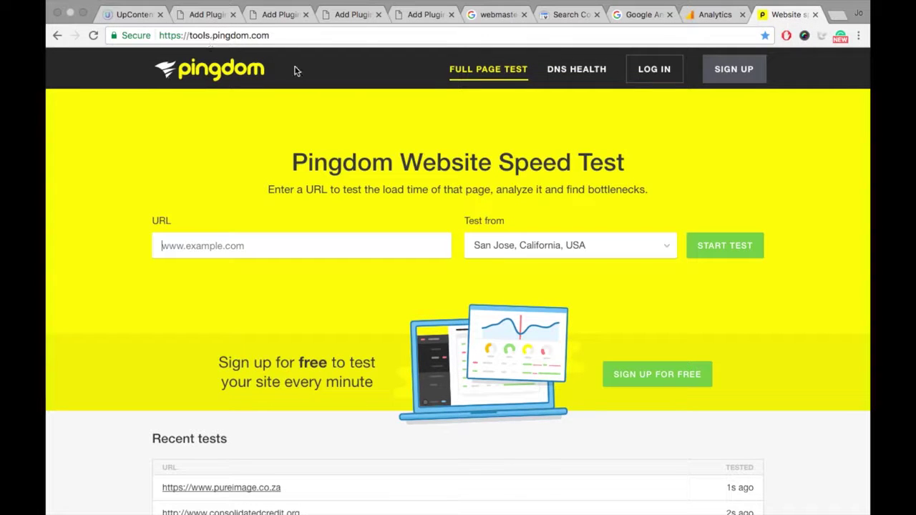
text(http://travelonabudget.co/)
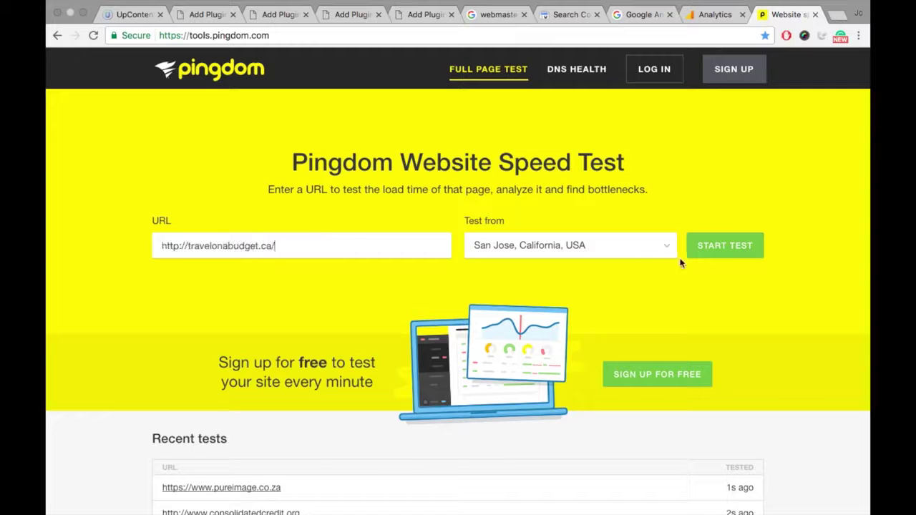
click(718, 251)
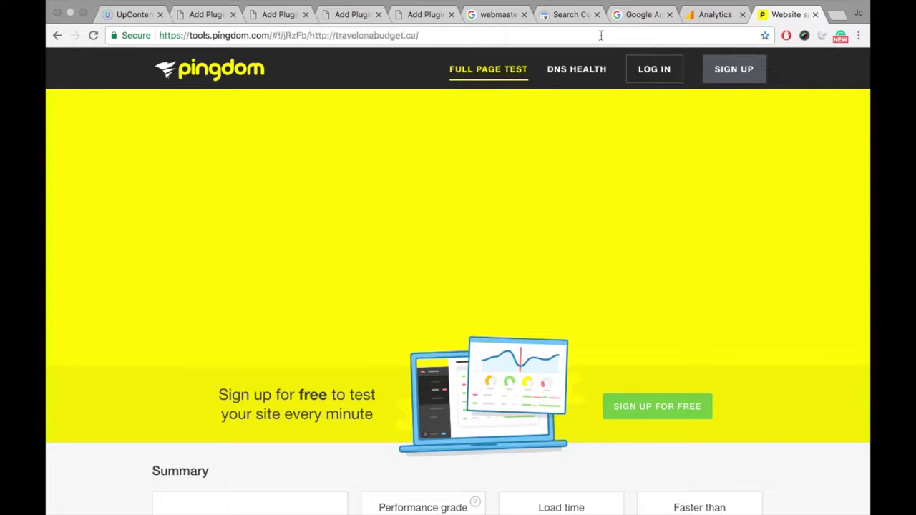
click(495, 15)
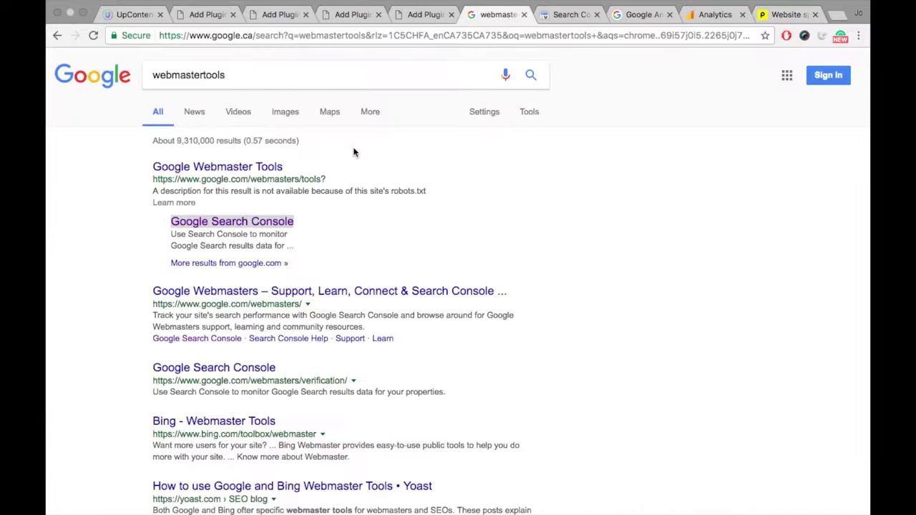
- View the alternate ownership verification methods for travelonabudget.ca in Search Console
click(197, 15)
scroll(85, 422, down, 2)
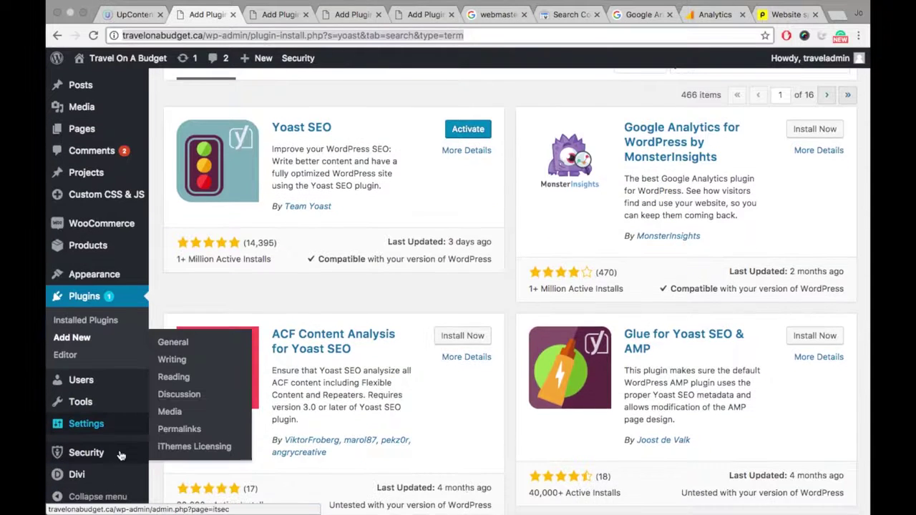
click(506, 15)
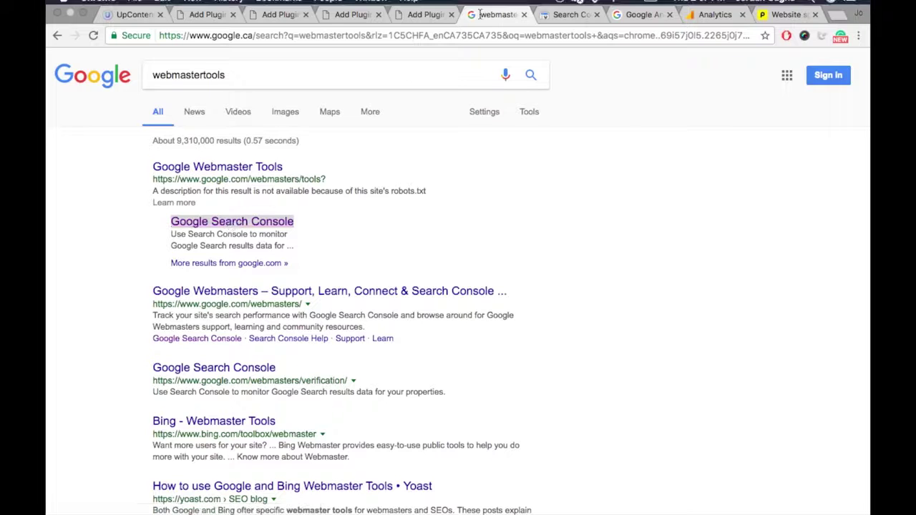
click(553, 33)
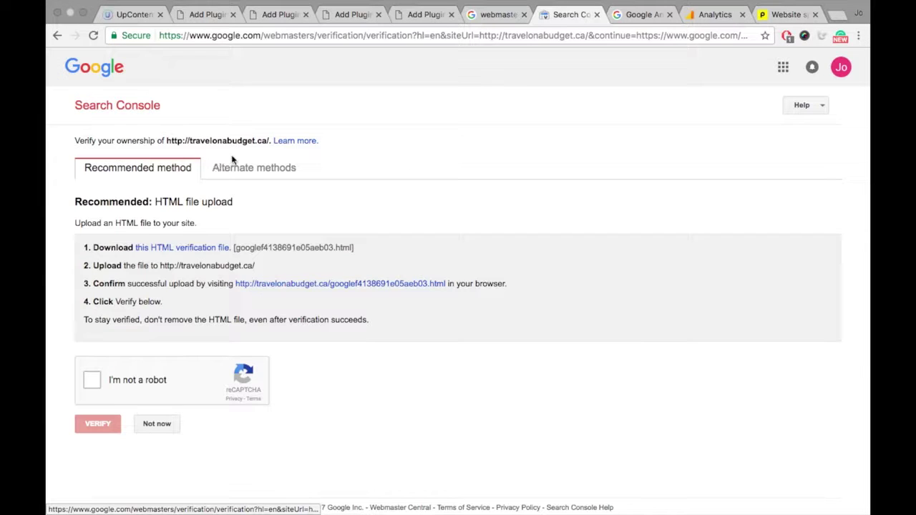
click(243, 178)
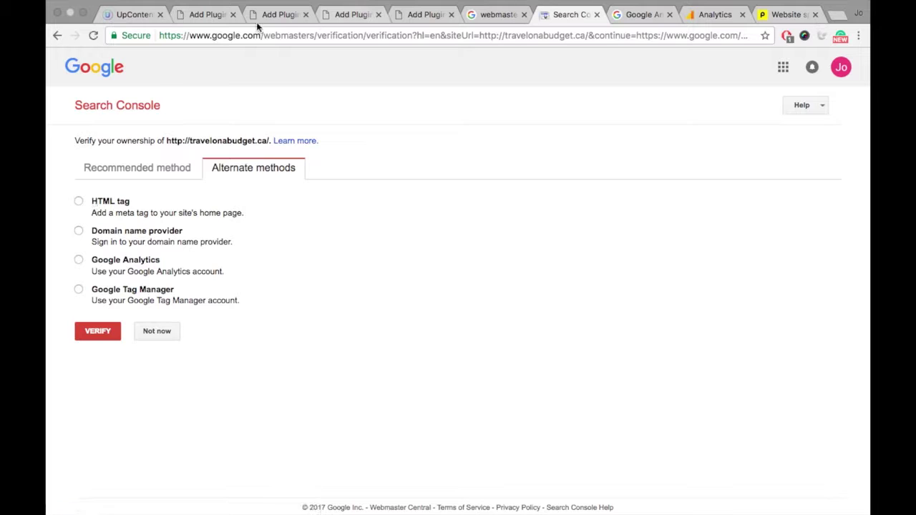
click(198, 15)
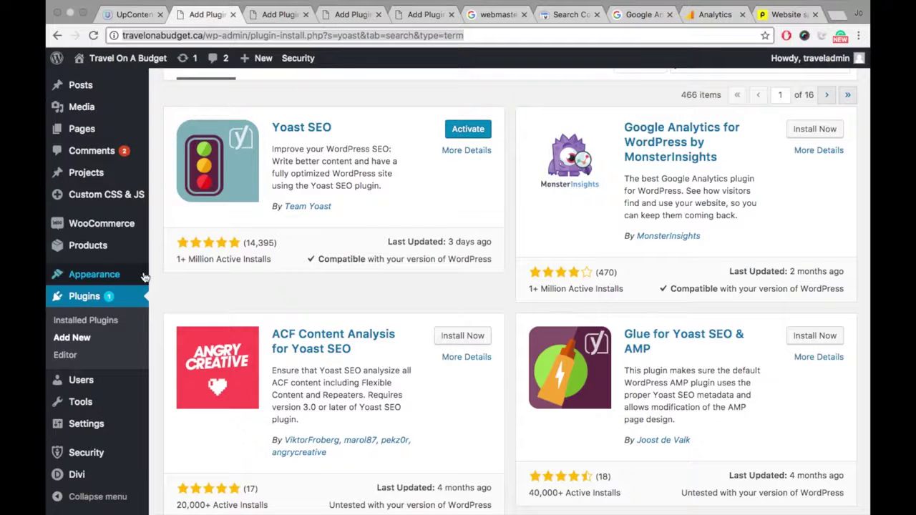
- Open Divi Theme Options in a new tab and select the head code integration field
mouse_move(95, 484)
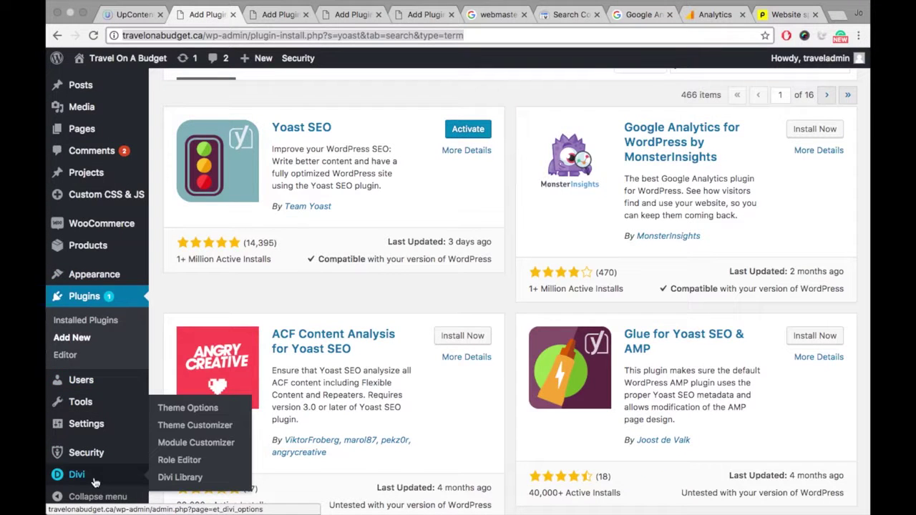
right_click(190, 405)
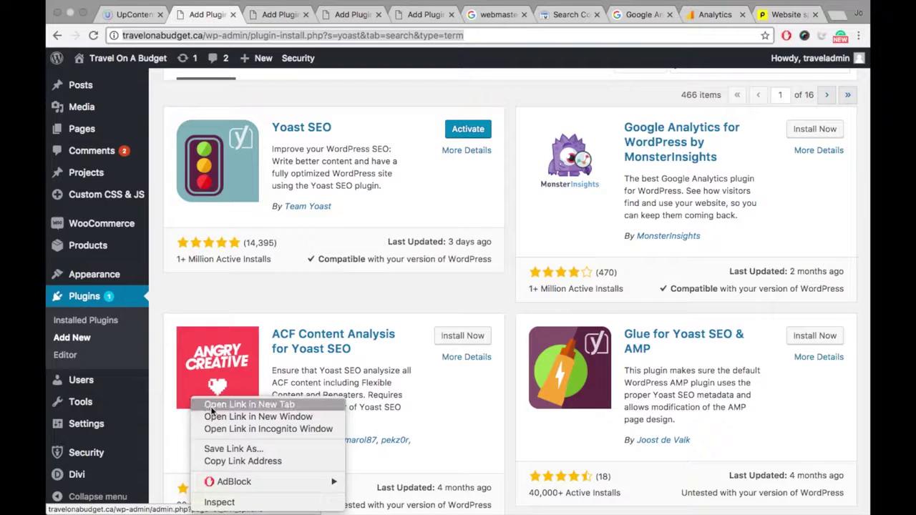
click(249, 405)
click(326, 15)
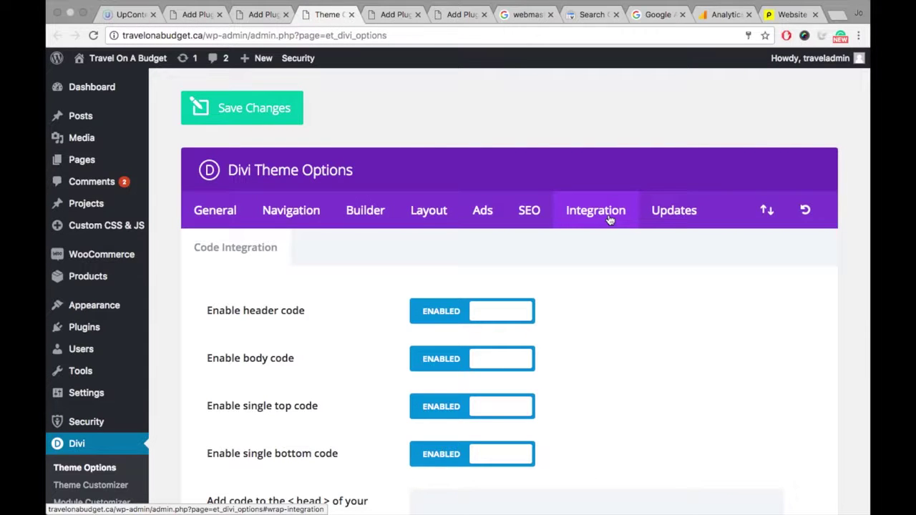
scroll(570, 339, down, 5)
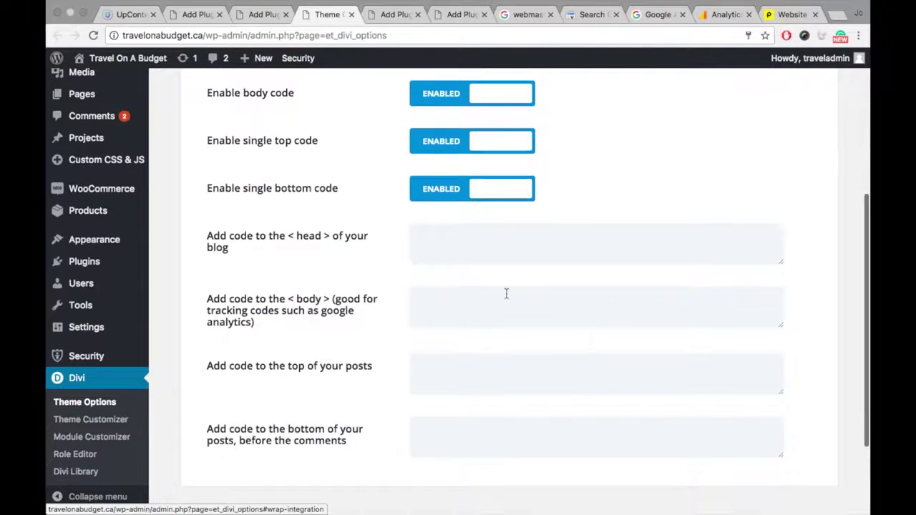
click(440, 241)
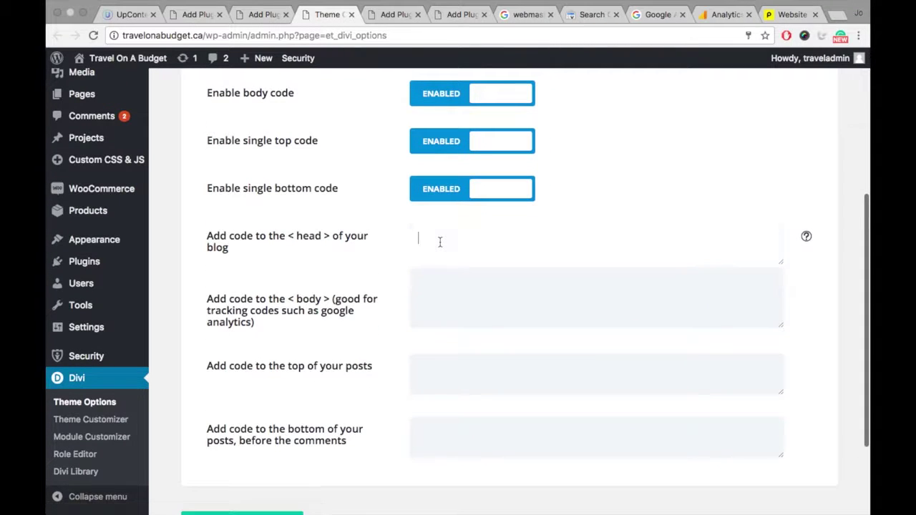
- Check the Analytics, Search Console and webmastertools pages, then go to the second Add Plugins page
click(729, 14)
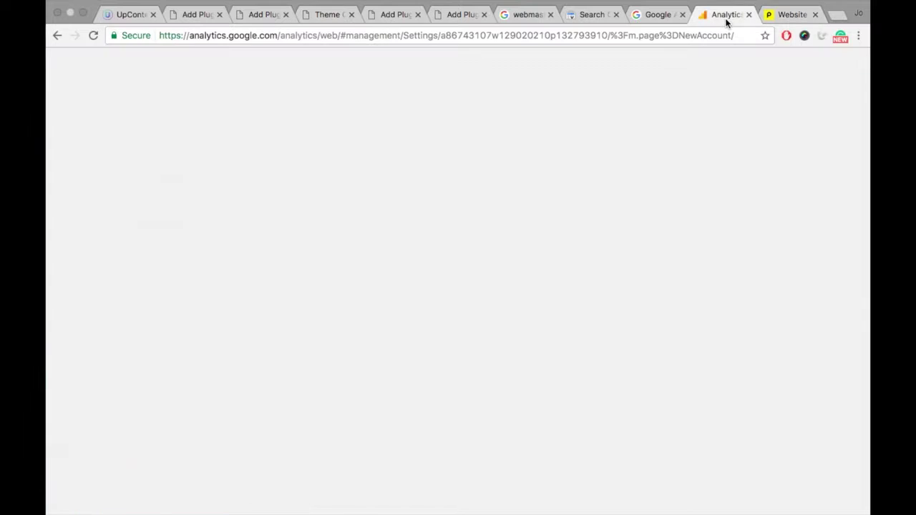
click(592, 15)
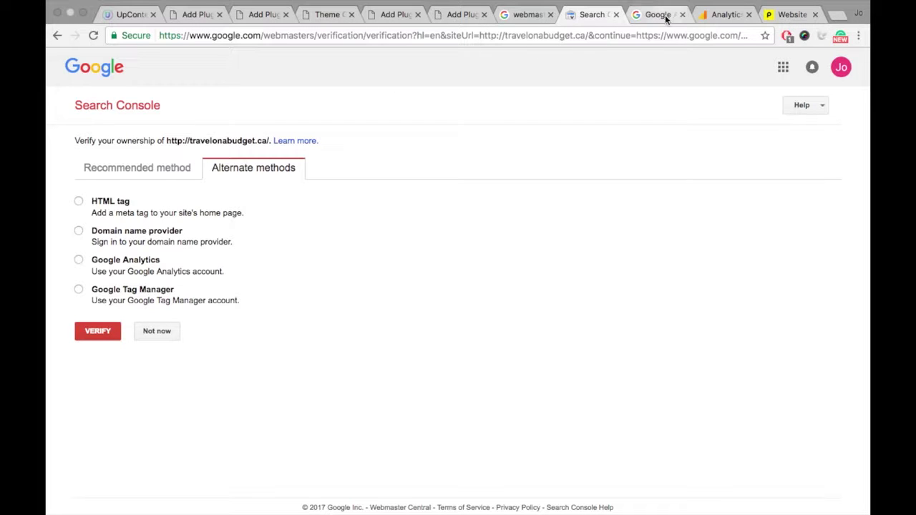
click(516, 13)
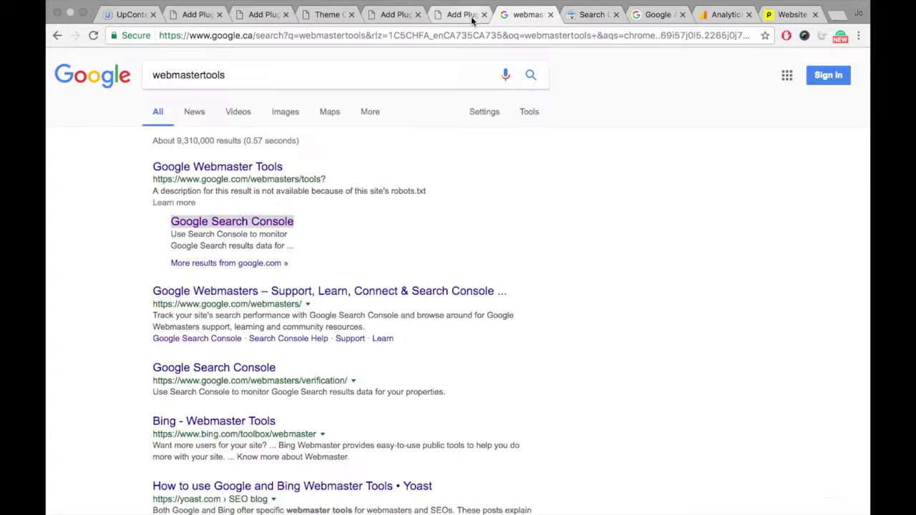
click(461, 15)
click(329, 14)
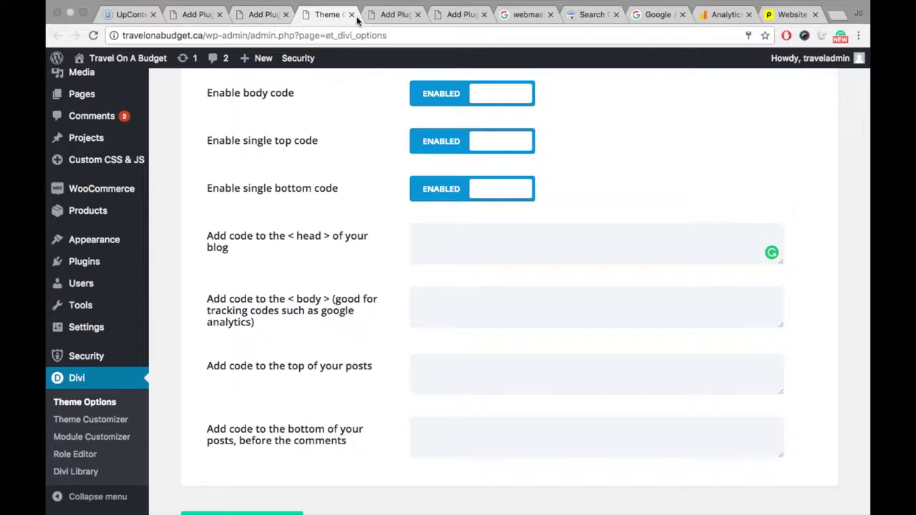
click(394, 14)
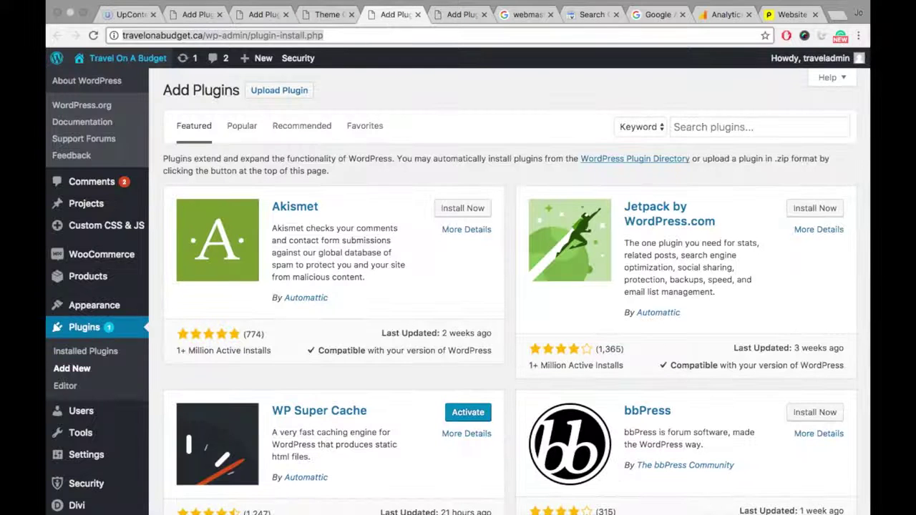
- Review travelonabudget.ca's Pingdom results (grade C 78, 2.58 s load) and return to the Yoast search
click(784, 16)
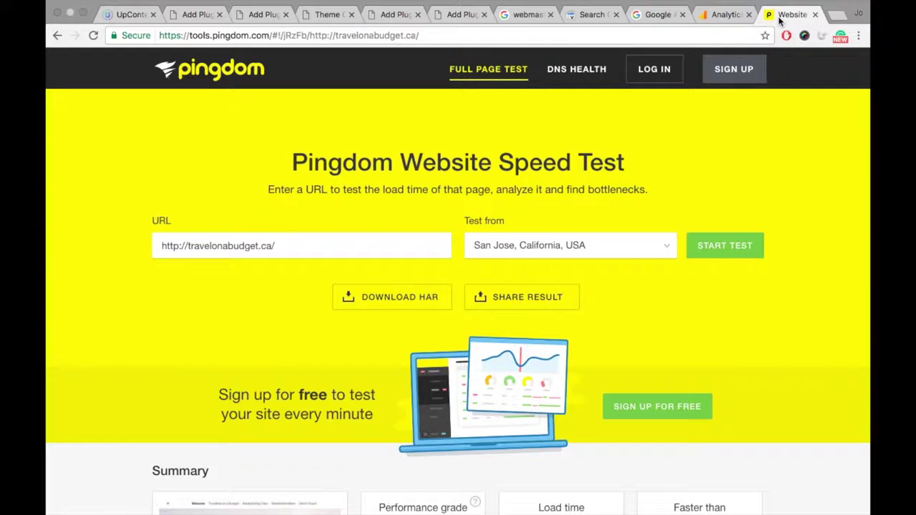
scroll(575, 293, down, 10)
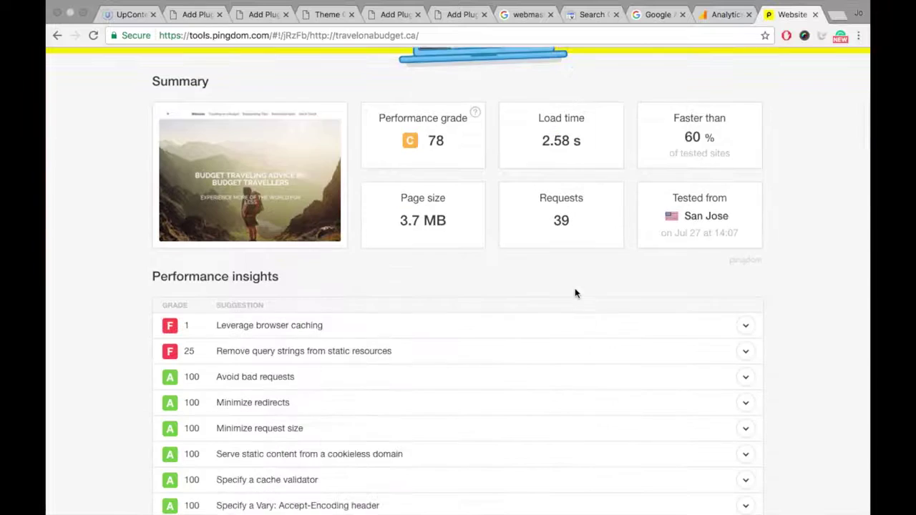
scroll(575, 292, down, 1)
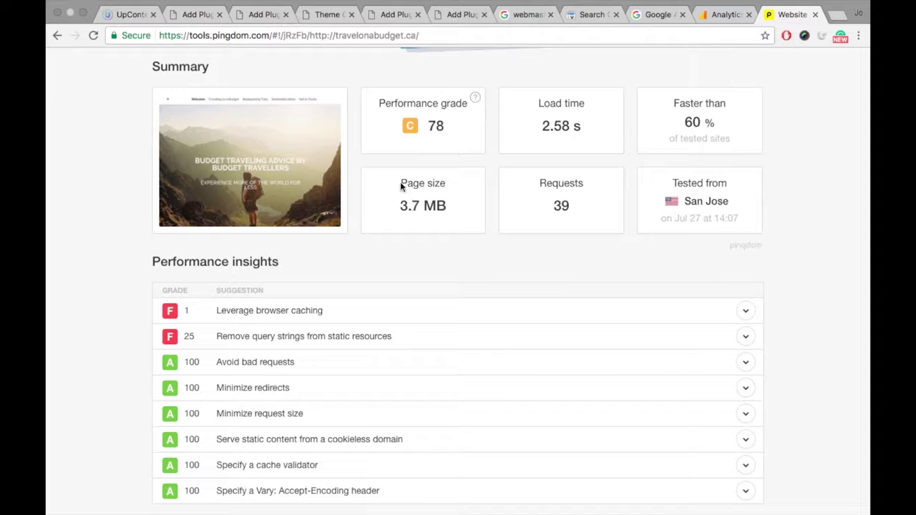
click(187, 13)
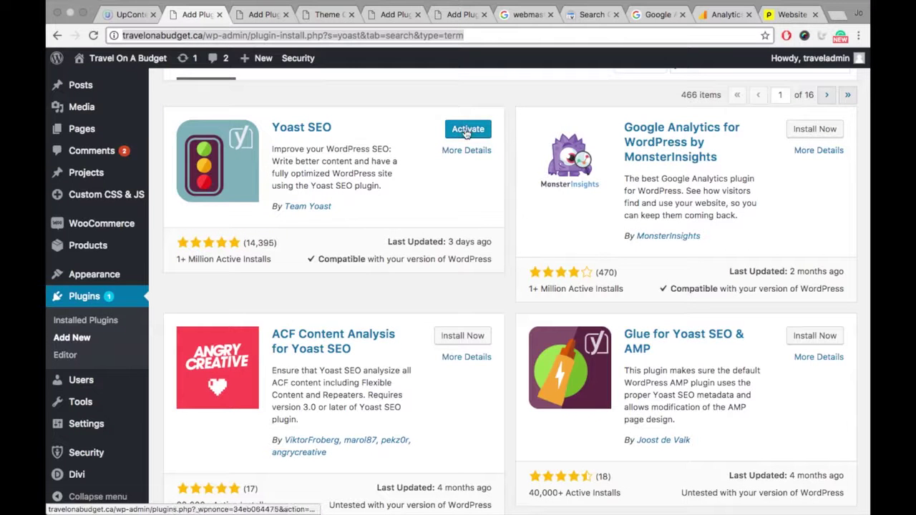
- Activate the Yoast SEO and Remove Query Strings From Static Resources plugins
click(466, 131)
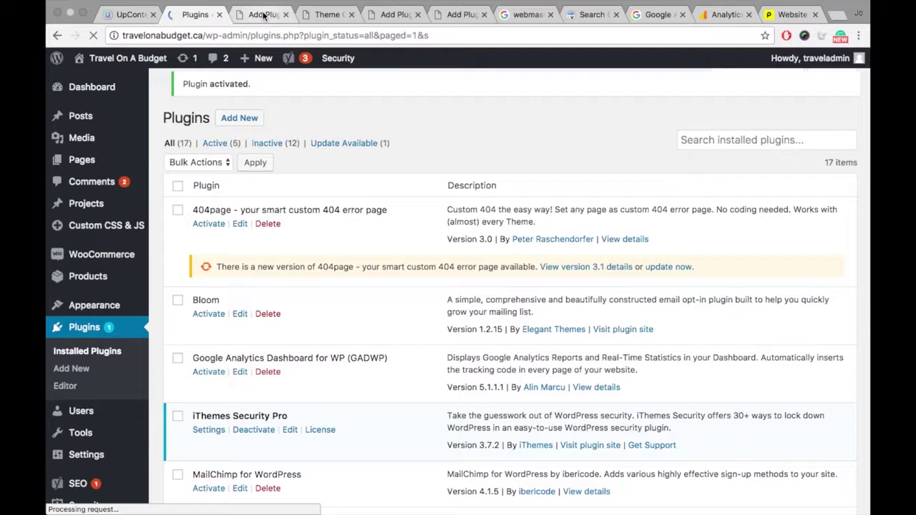
click(264, 15)
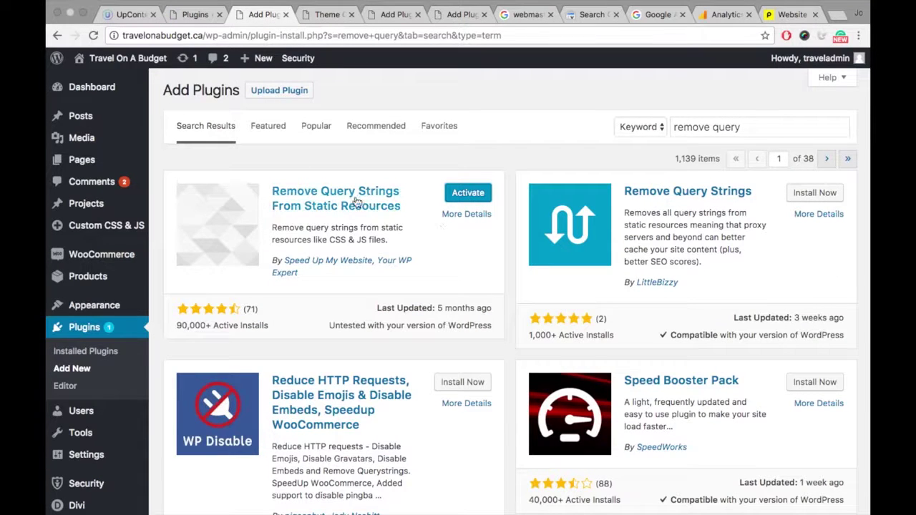
click(785, 13)
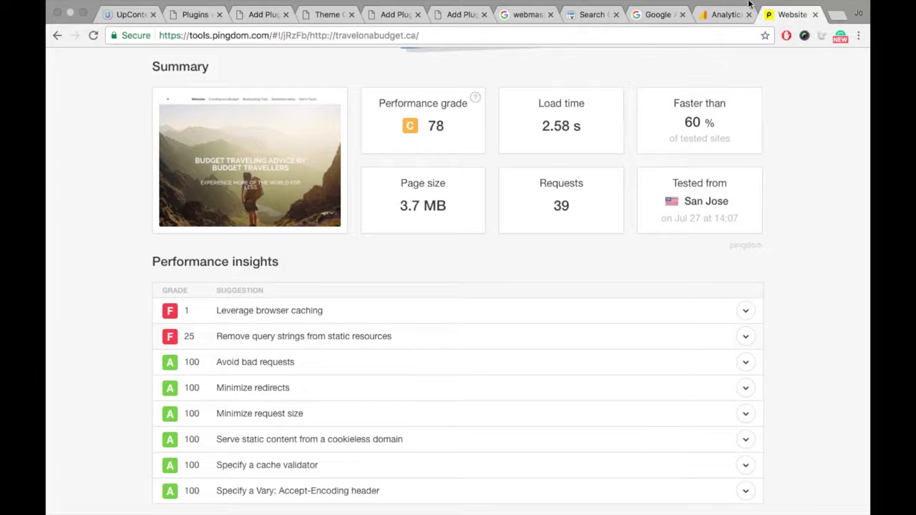
click(273, 17)
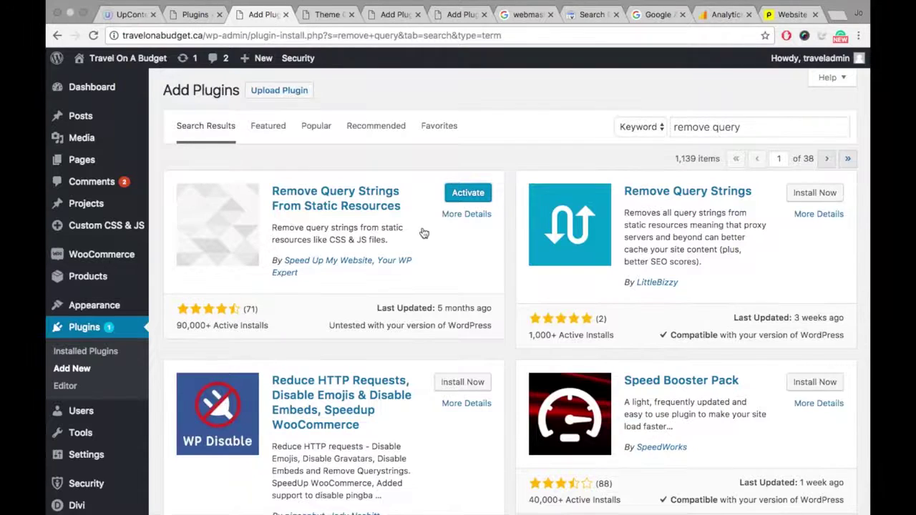
click(469, 196)
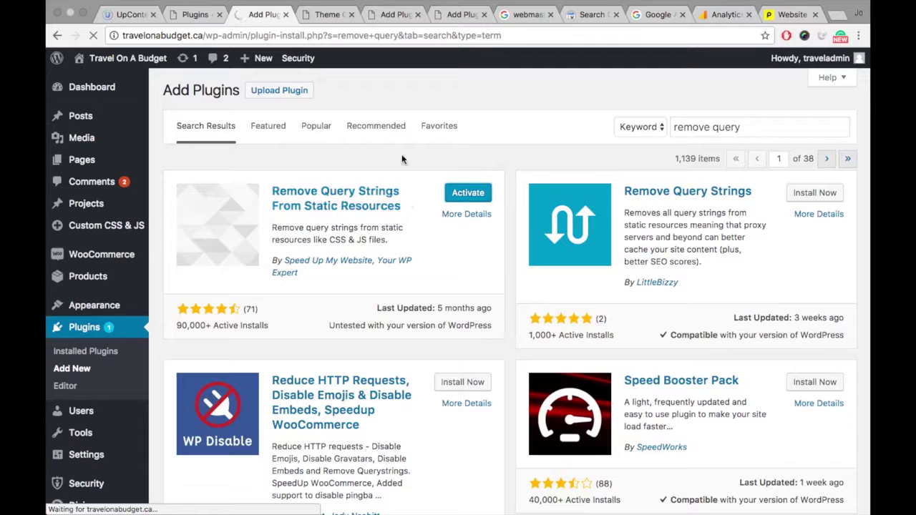
- Activate WP Super Cache and return to the analytics dashboard plugin search
click(328, 29)
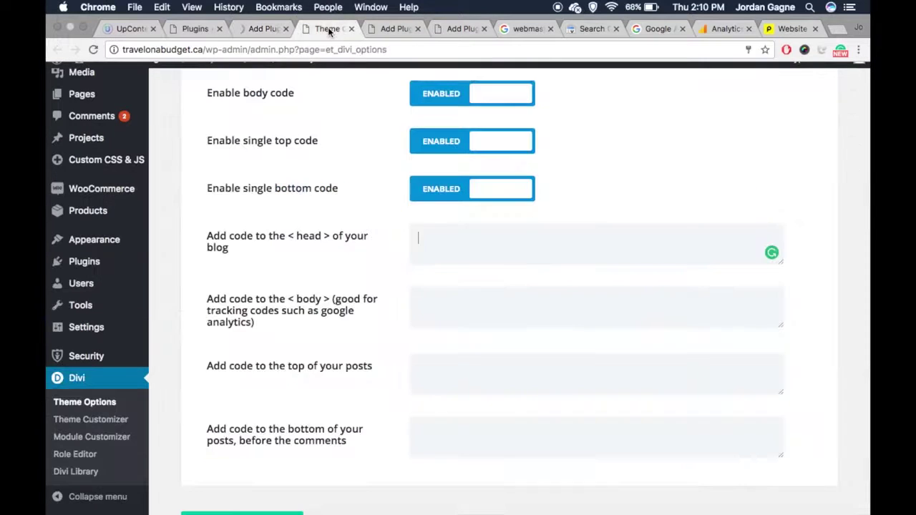
click(402, 29)
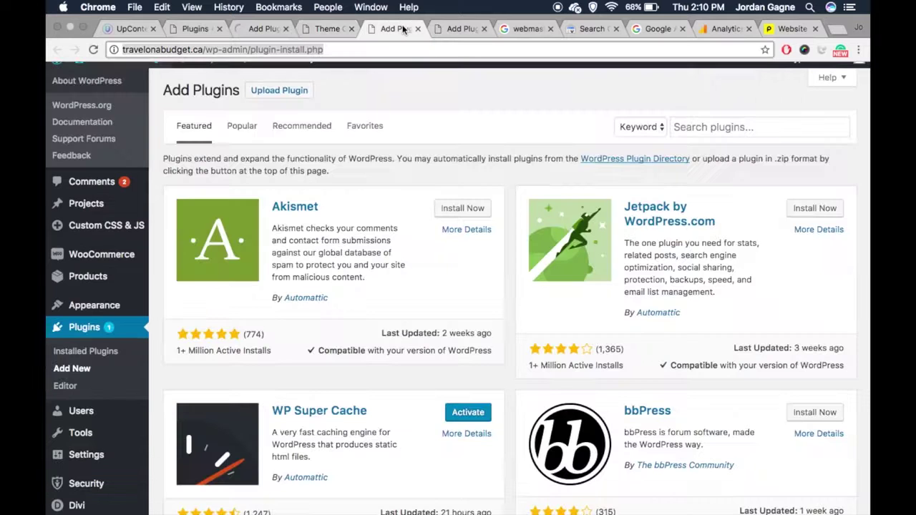
scroll(481, 363, down, 2)
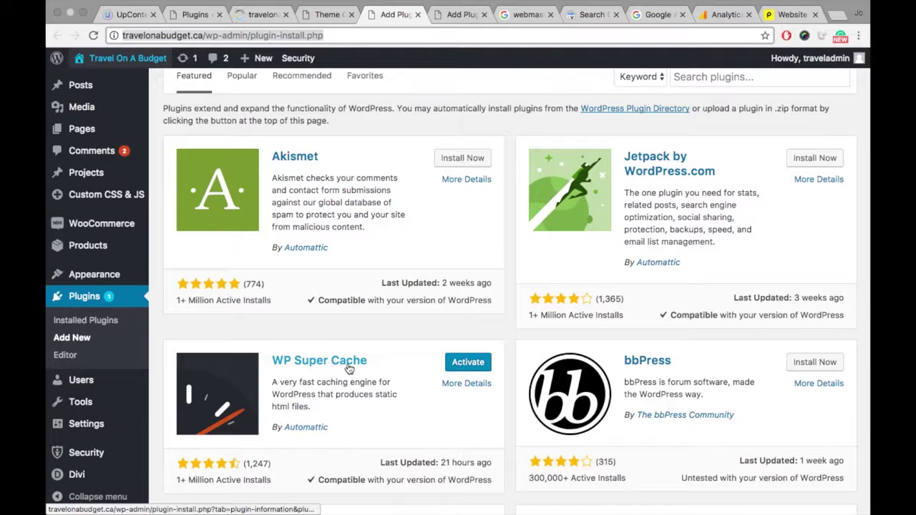
click(456, 362)
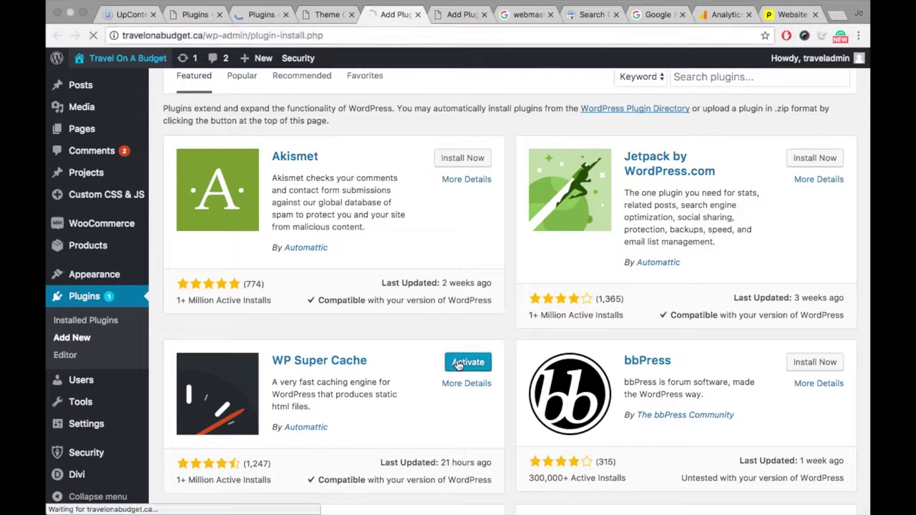
mouse_move(454, 5)
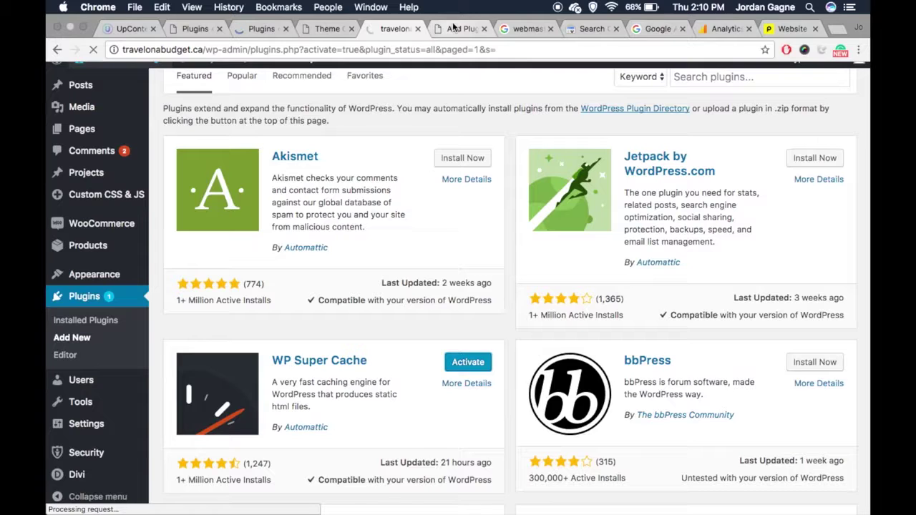
click(453, 27)
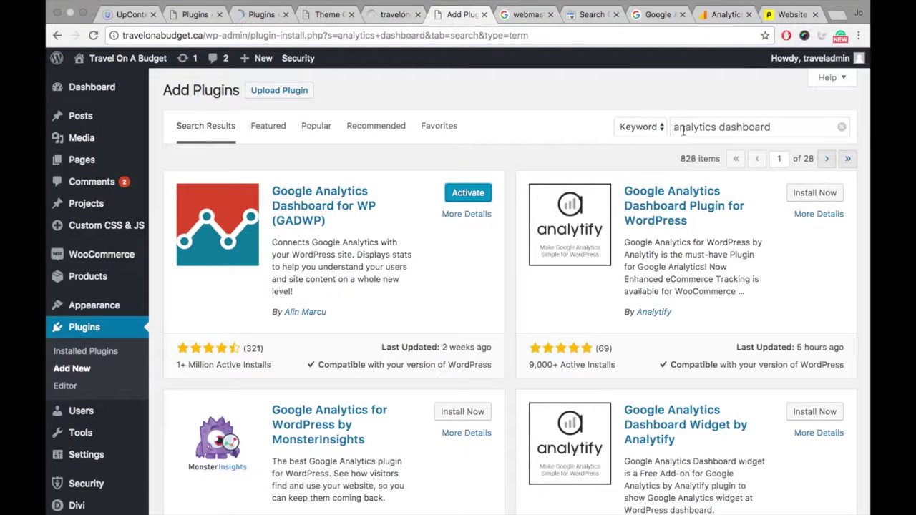
- Activate Google Analytics Dashboard for WP and close the redundant Plugins pages
click(469, 195)
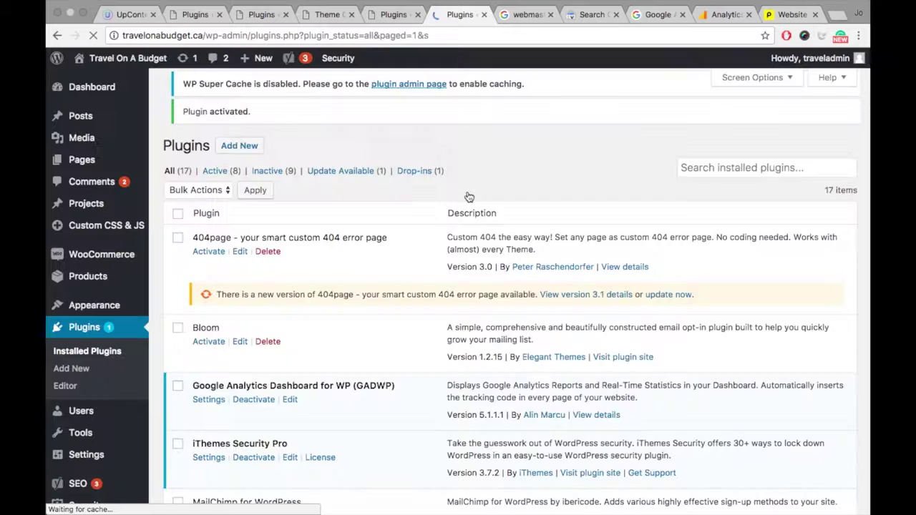
click(485, 14)
click(394, 15)
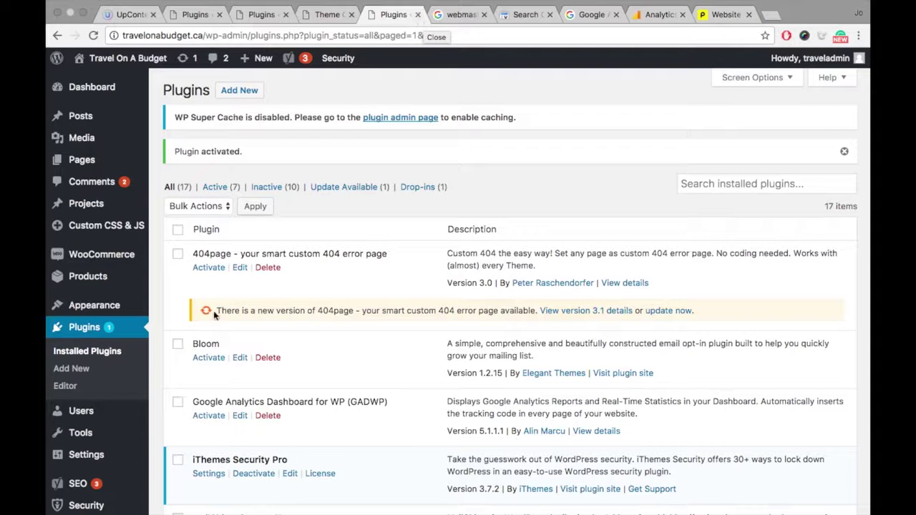
- Activate ShortPixel Image Optimizer from the installed plugins list
scroll(210, 320, down, 10)
scroll(209, 320, down, 5)
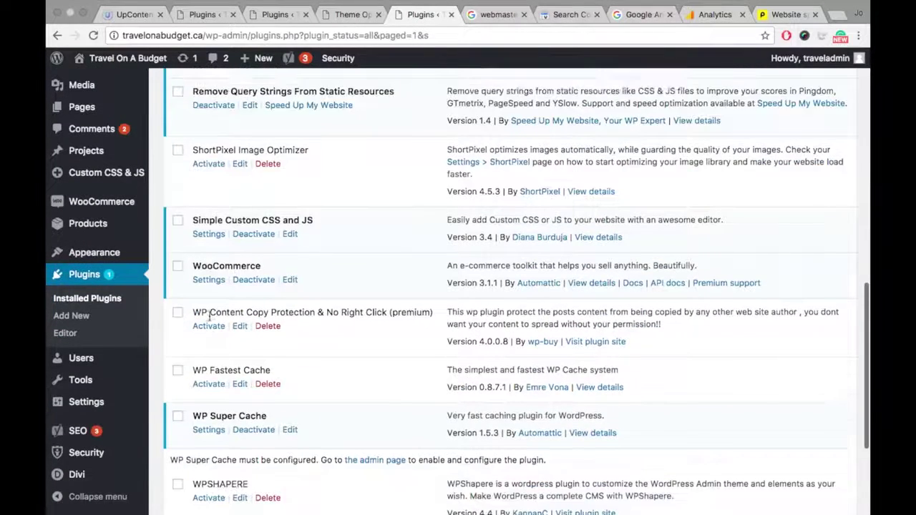
scroll(210, 320, up, 3)
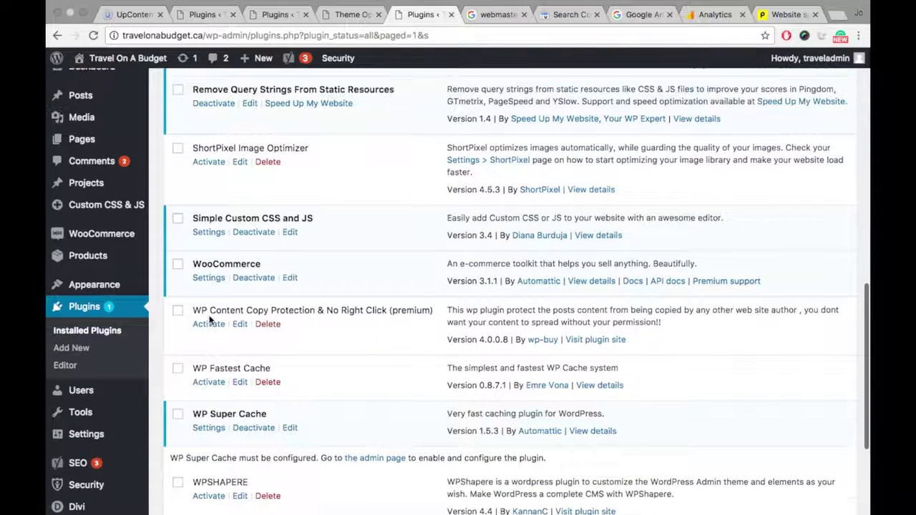
click(208, 164)
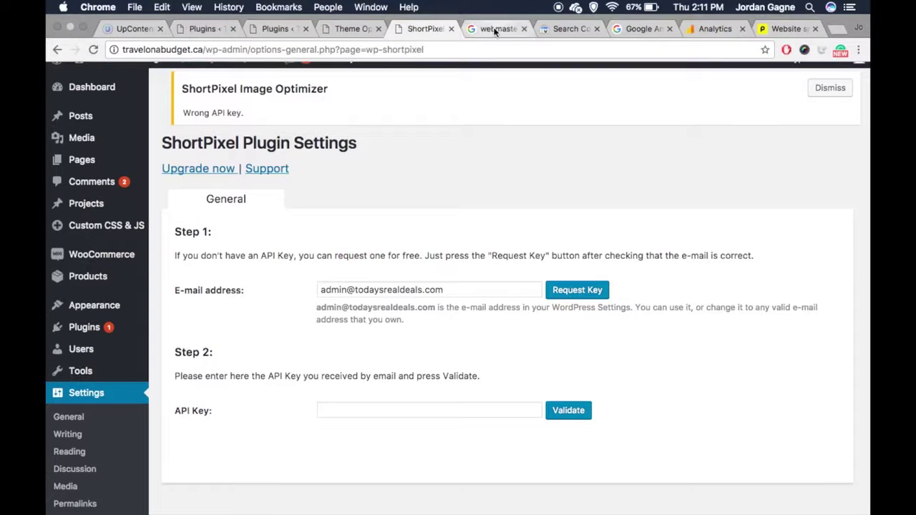
- With ShortPixel's settings loaded, check Search Console verification, then go to Google Analytics Solutions
click(494, 30)
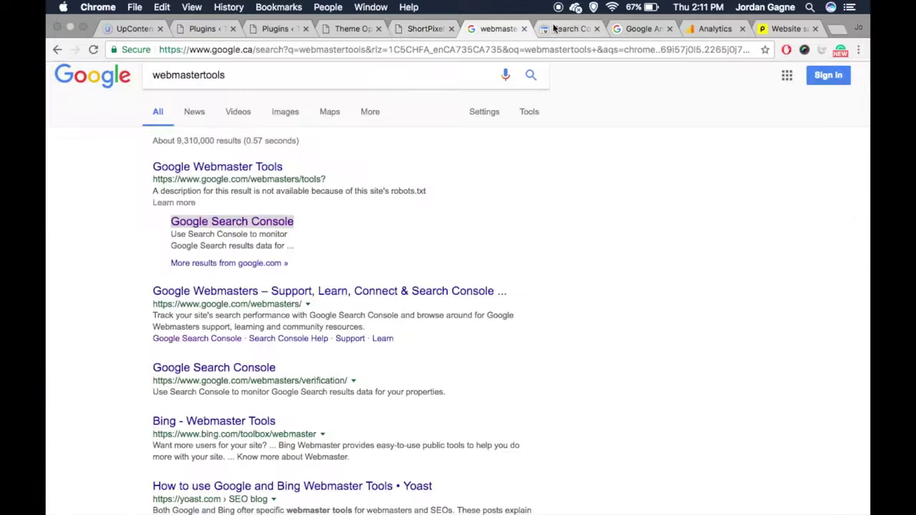
click(562, 29)
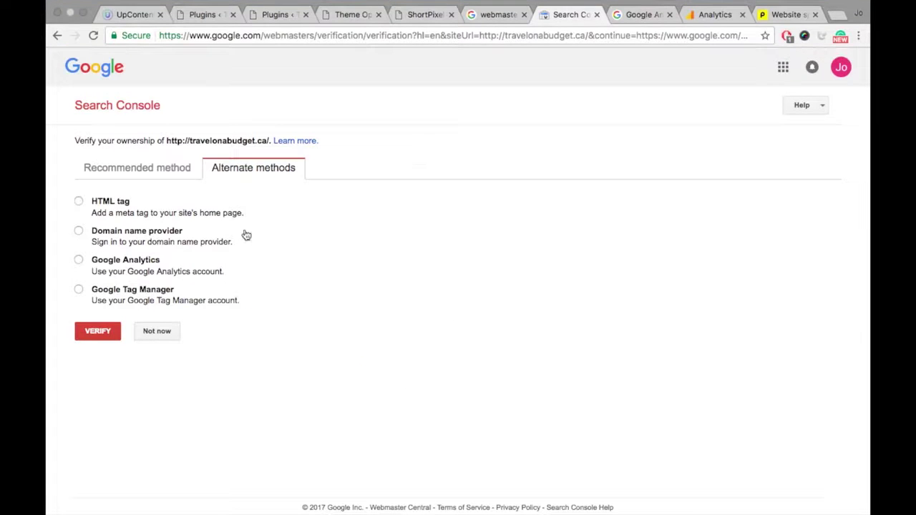
click(413, 15)
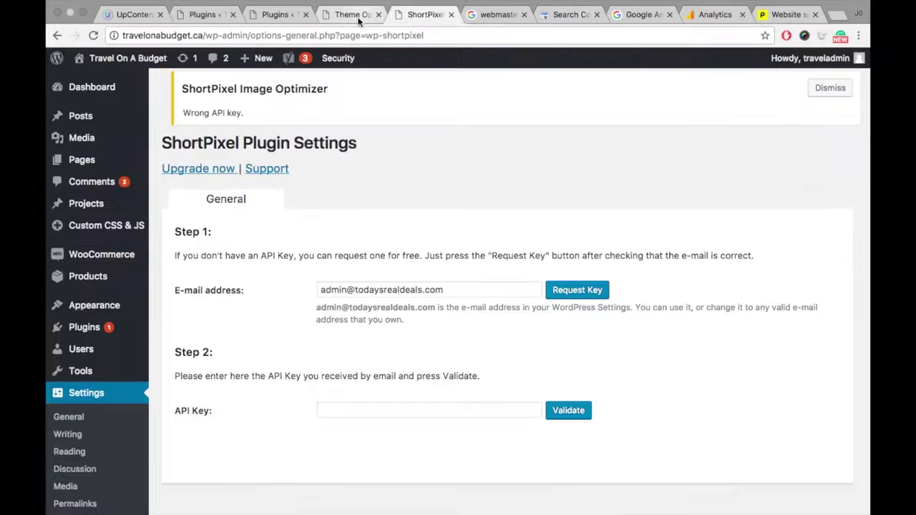
click(638, 16)
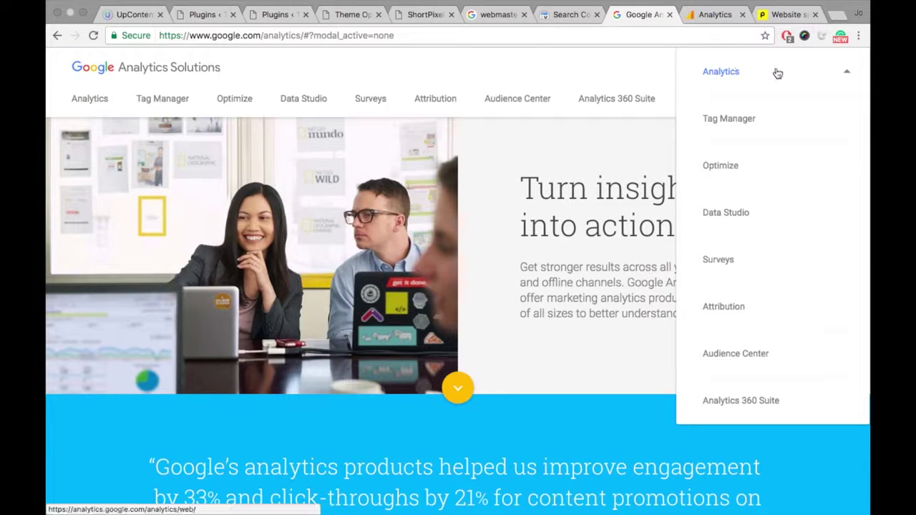
- Name the new Analytics account and website 'Travel on a Budget'
click(698, 16)
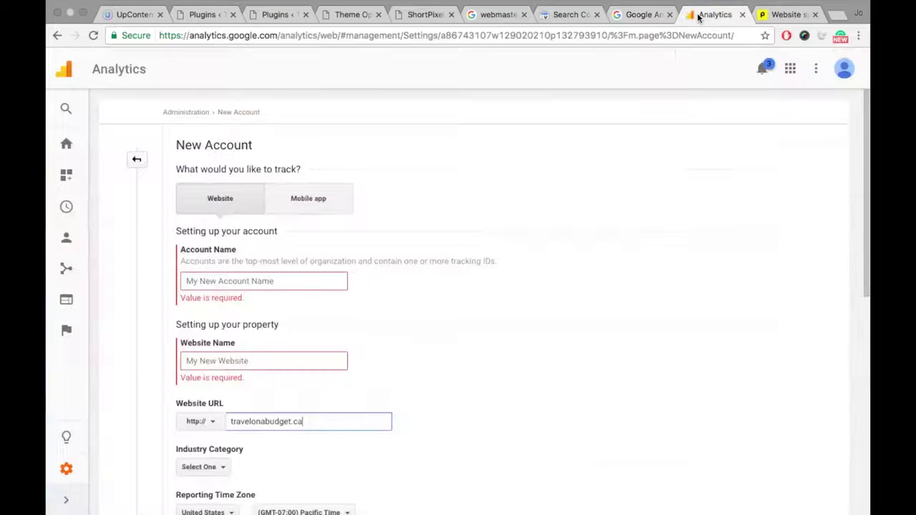
click(207, 281)
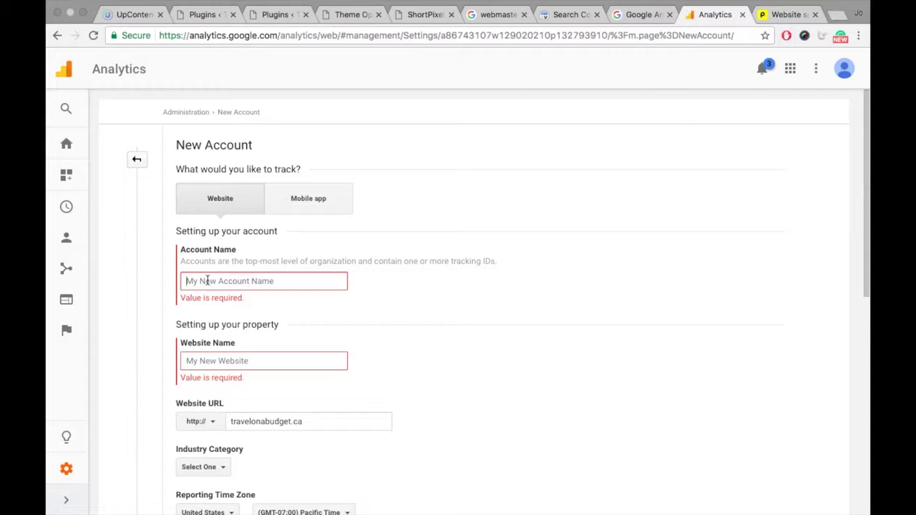
text(Travel)
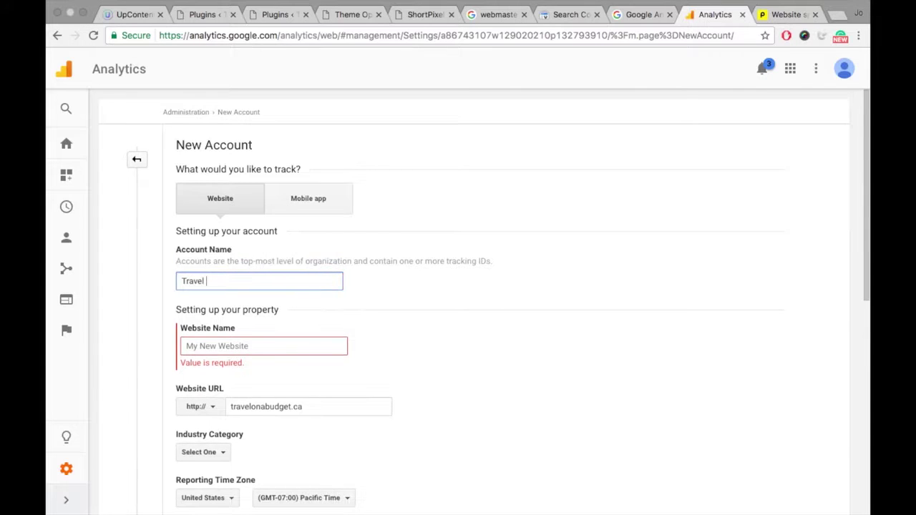
text( on a Budget)
key(Tab)
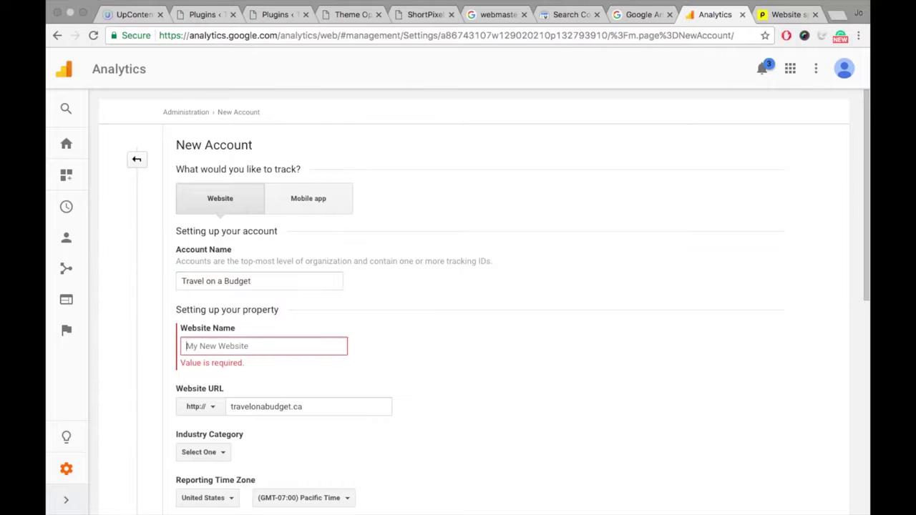
text(Travel on)
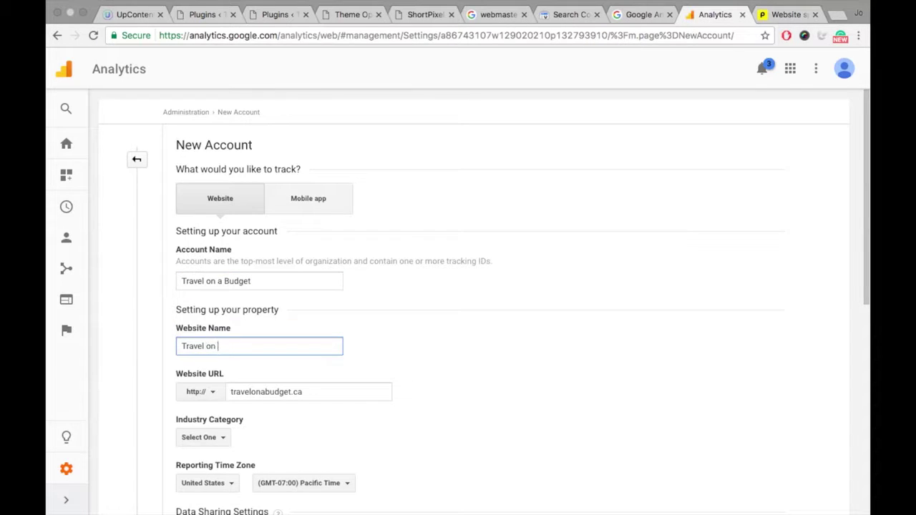
text( A Budget)
key(BackSpace)
text(a)
- Set the industry category to Travel and the time zone country to Canada
scroll(308, 396, down, 4)
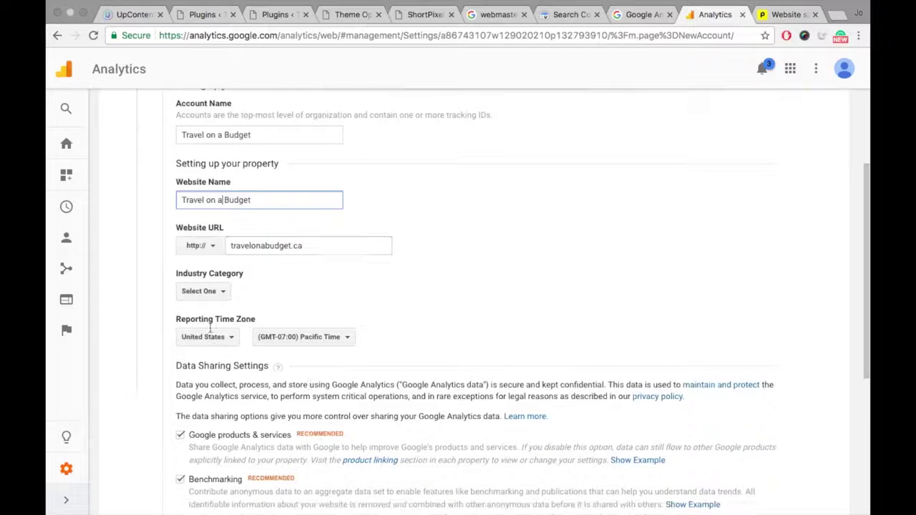
click(203, 292)
scroll(237, 430, down, 5)
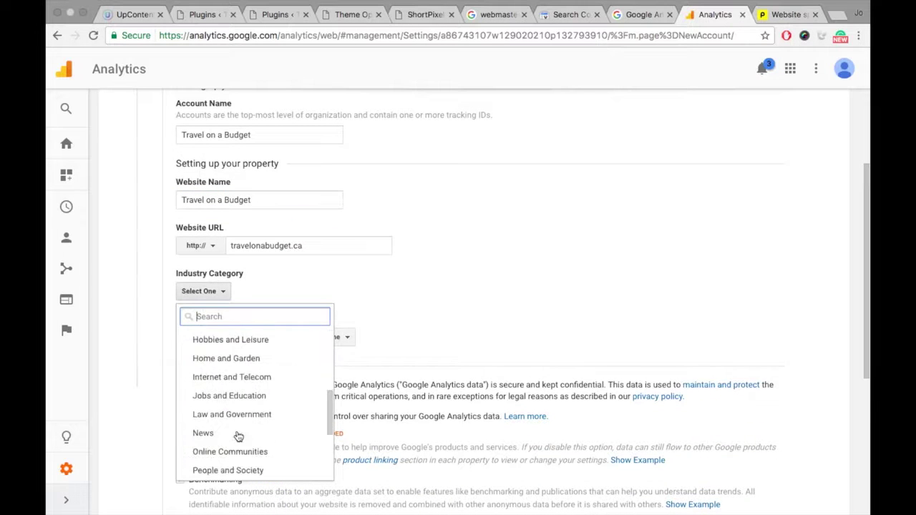
scroll(237, 435, down, 5)
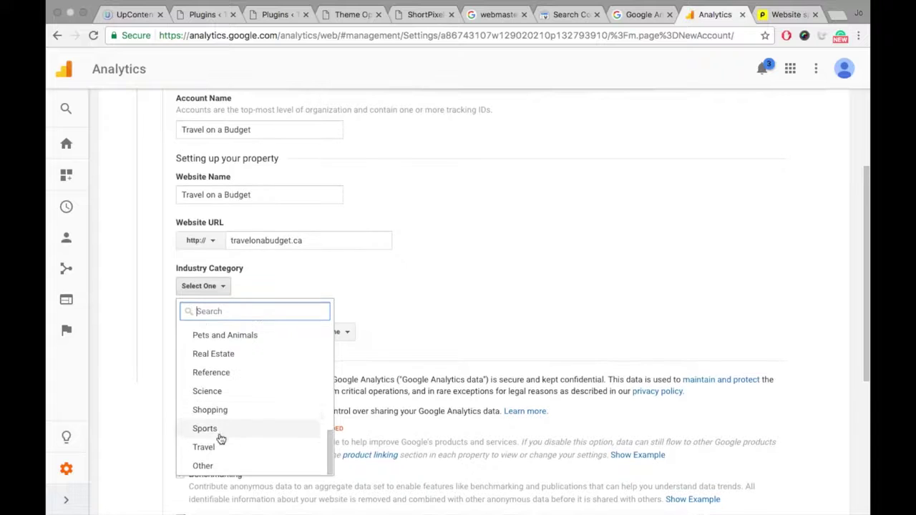
click(213, 449)
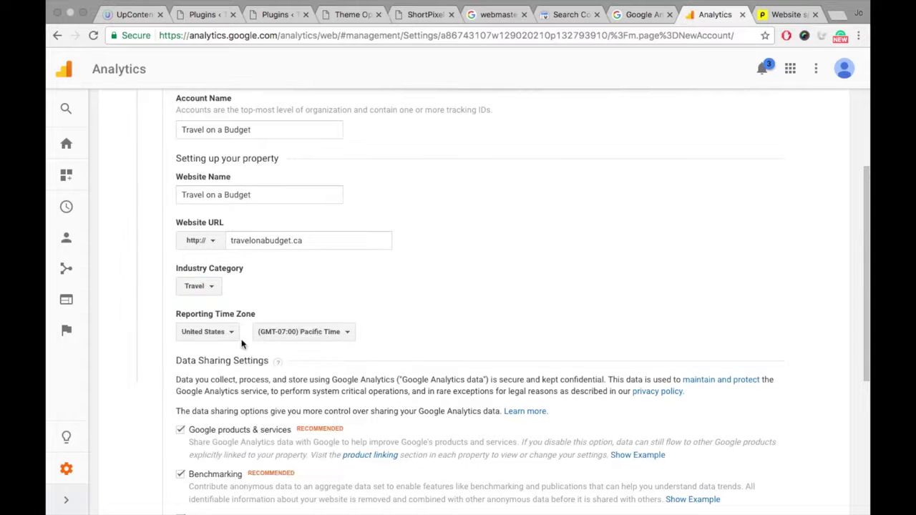
click(219, 332)
text(canada)
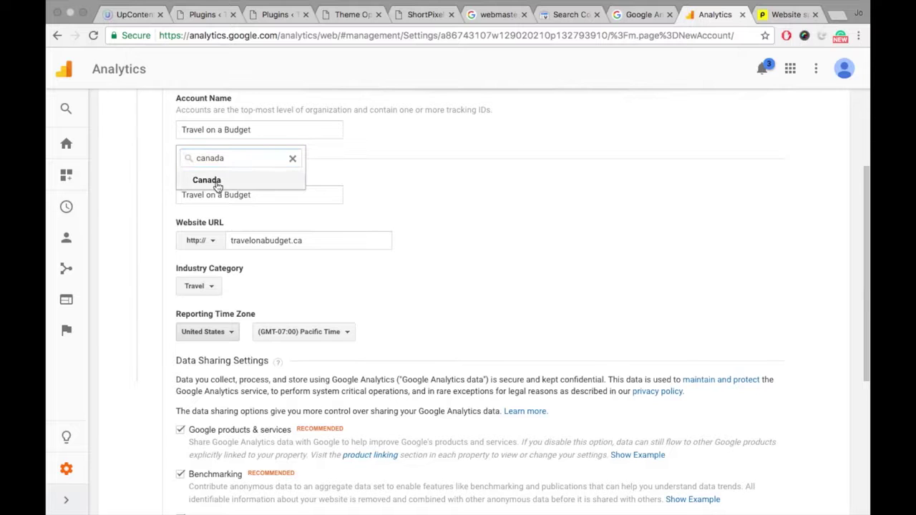
click(214, 180)
- Get the tracking ID and select the whole tracking script for copying
scroll(319, 299, down, 5)
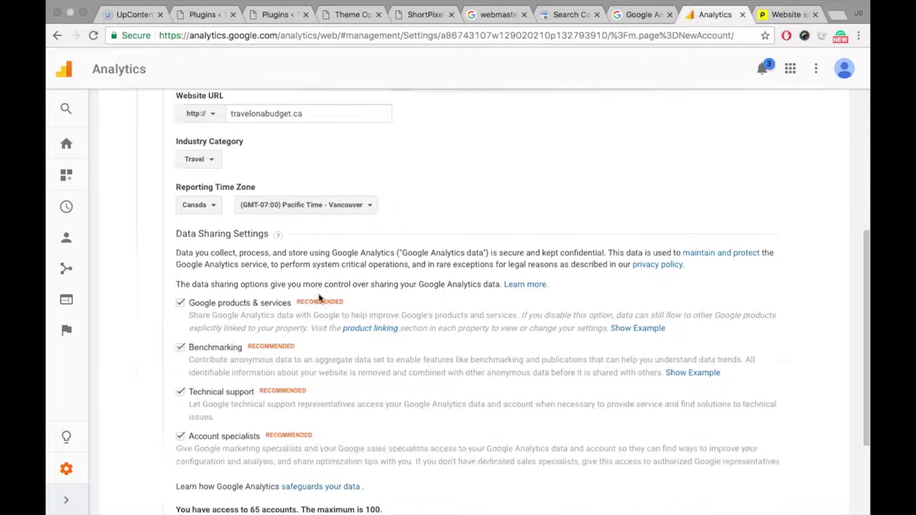
click(206, 427)
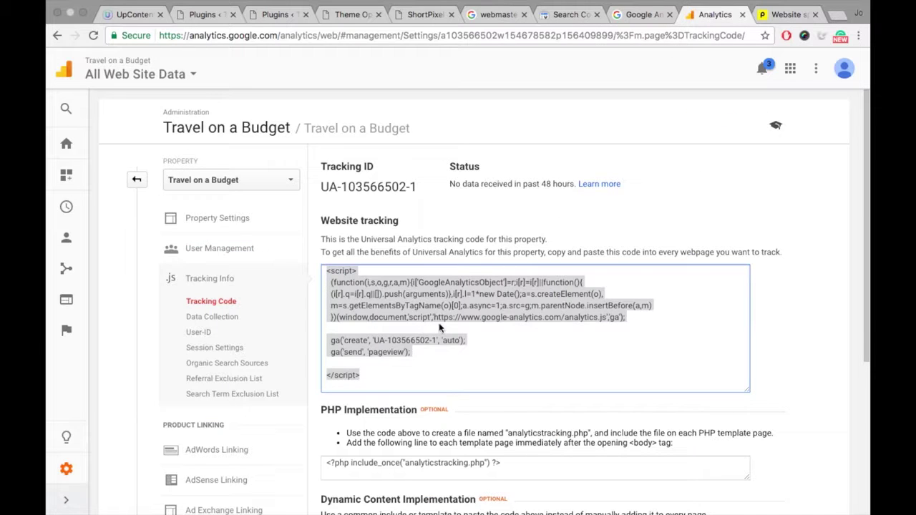
click(435, 340)
- Paste the Analytics tracking script into Divi's body code field and save the theme options
click(346, 15)
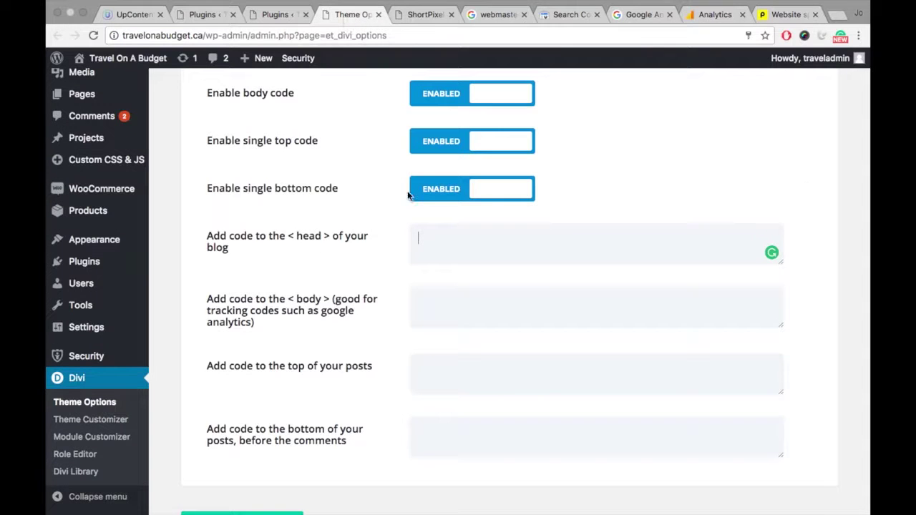
click(459, 244)
key(ctrl+v)
scroll(465, 317, down, 3)
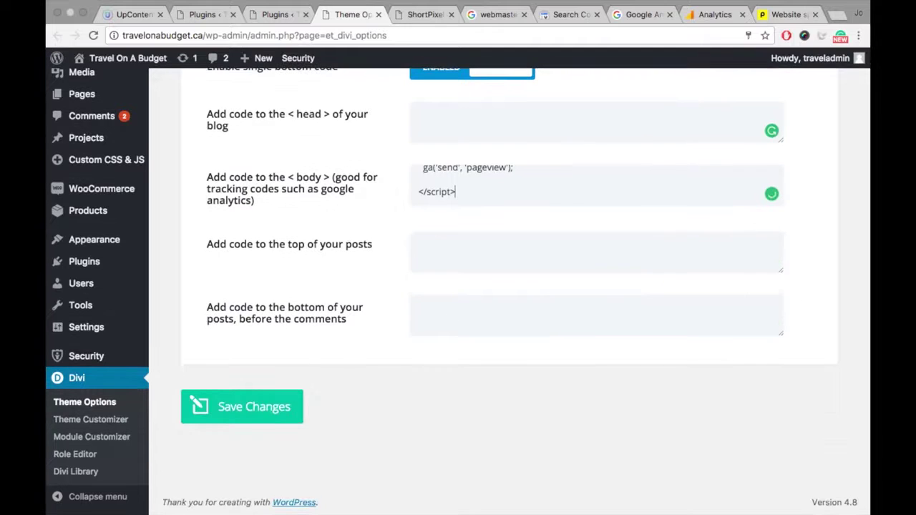
click(247, 422)
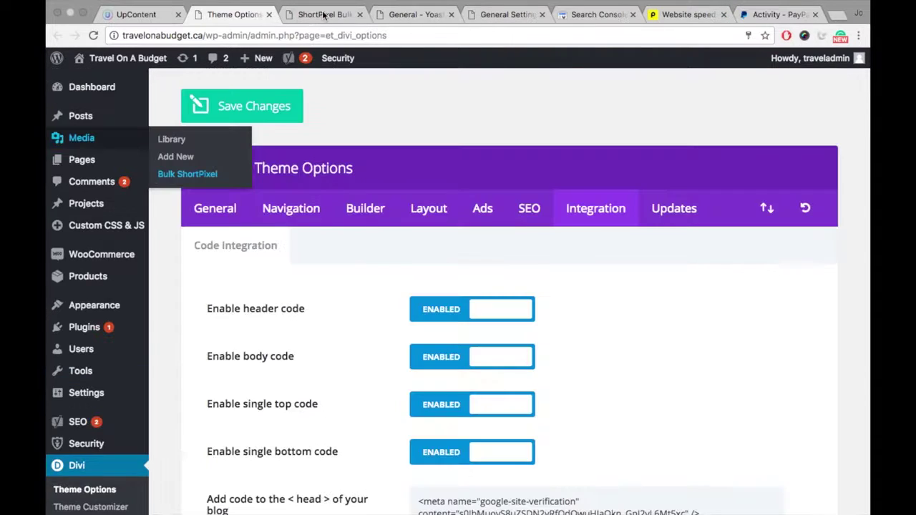
click(319, 17)
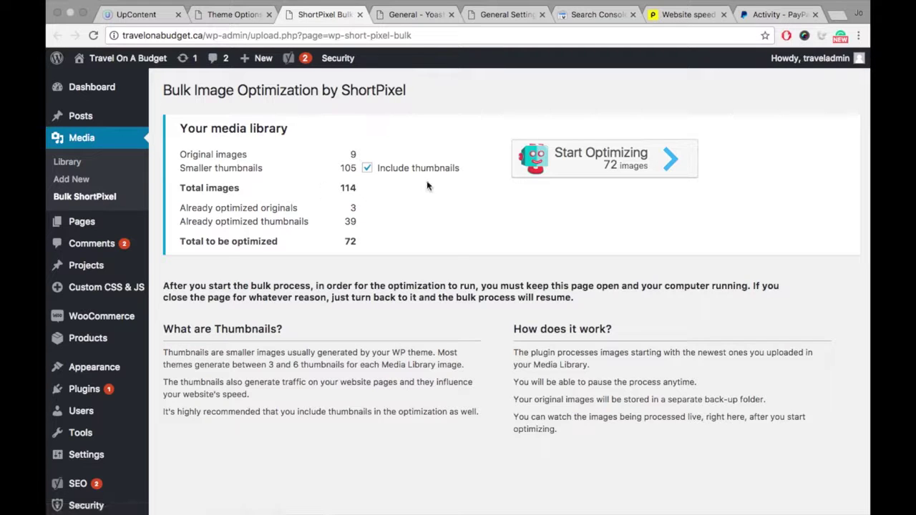
- Run ShortPixel bulk optimization on the 6 original images only, excluding thumbnails, then show the Yoast dashboard
click(369, 167)
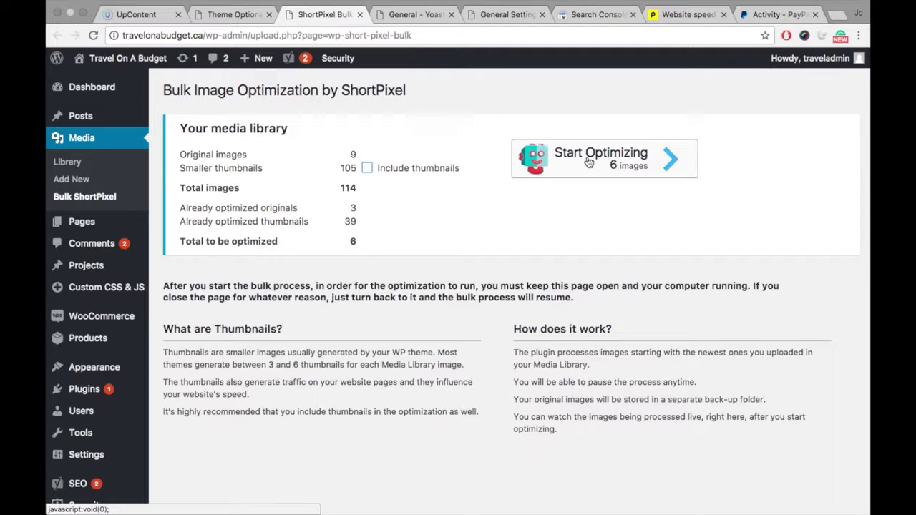
click(588, 163)
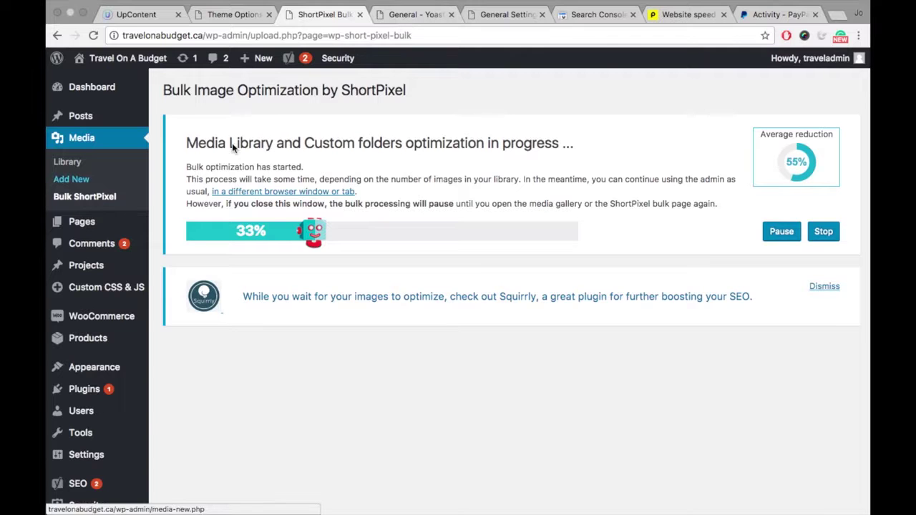
click(409, 16)
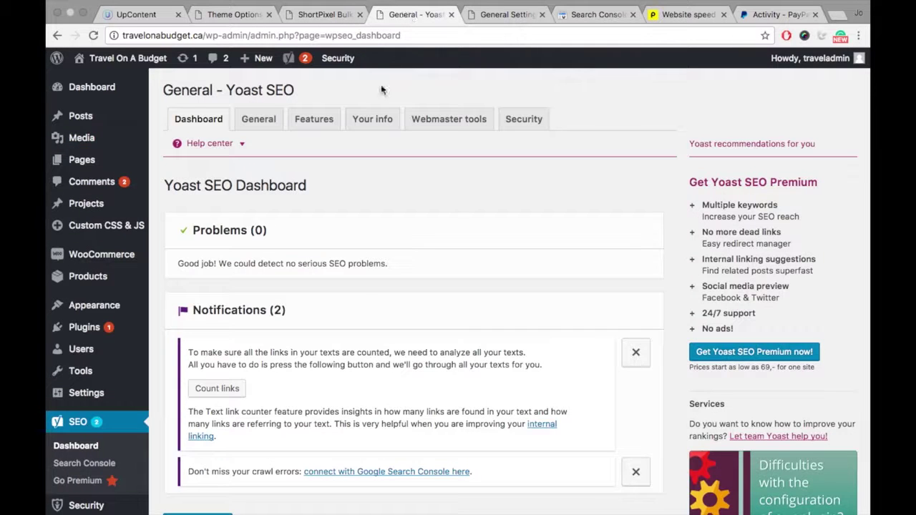
- Start connecting Yoast to Google Search Console and obtain a Google authorization code
scroll(359, 294, down, 2)
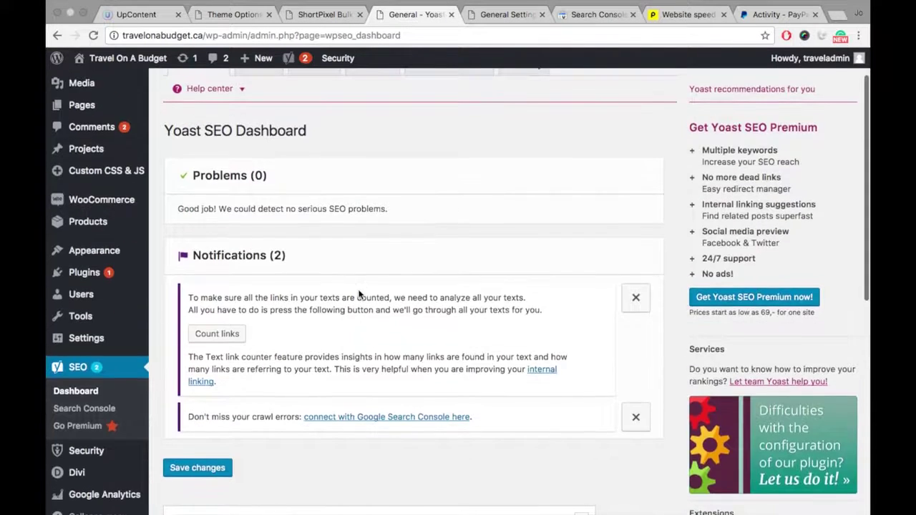
scroll(360, 294, up, 2)
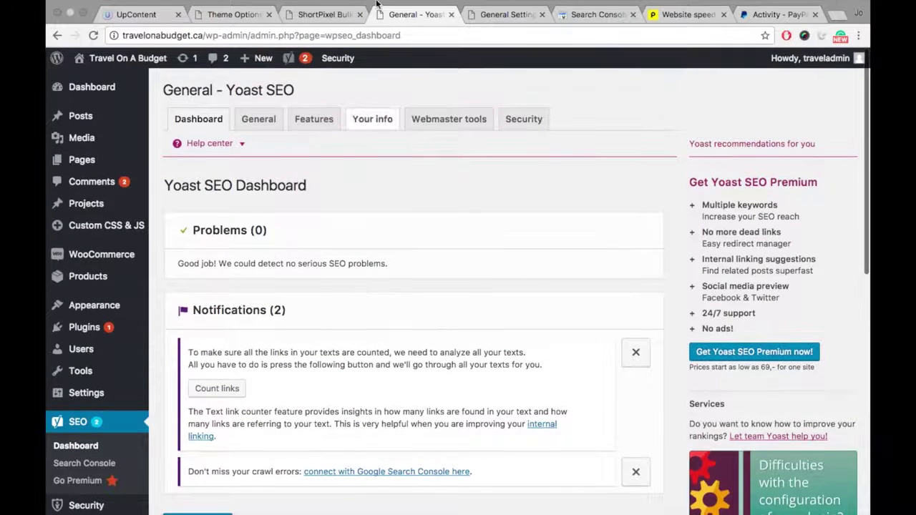
scroll(86, 308, down, 2)
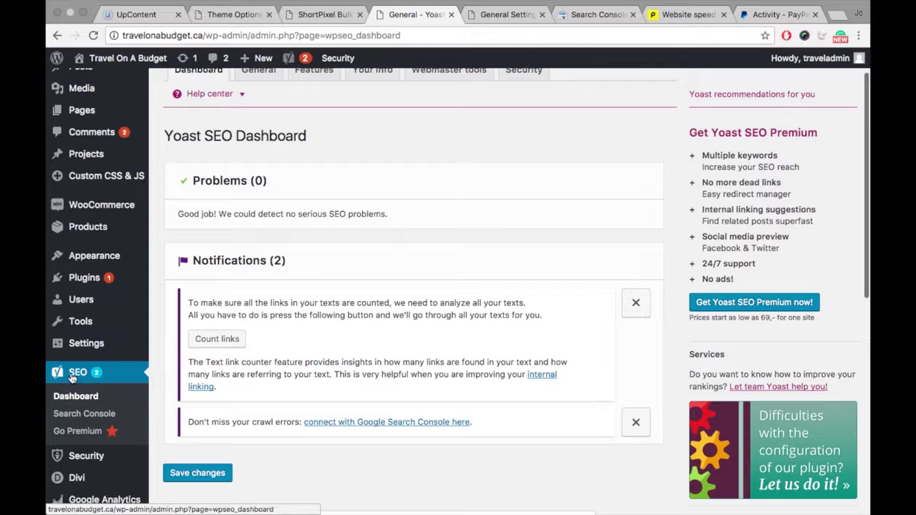
scroll(311, 270, down, 2)
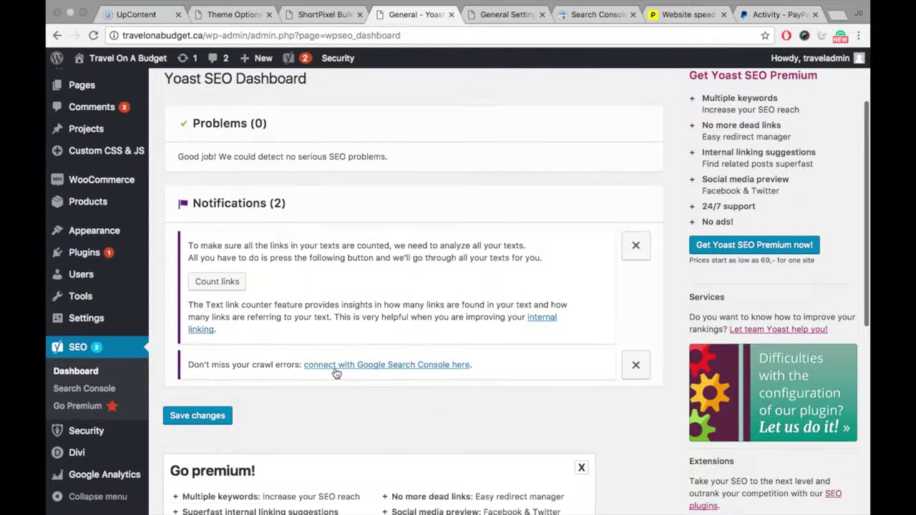
click(334, 368)
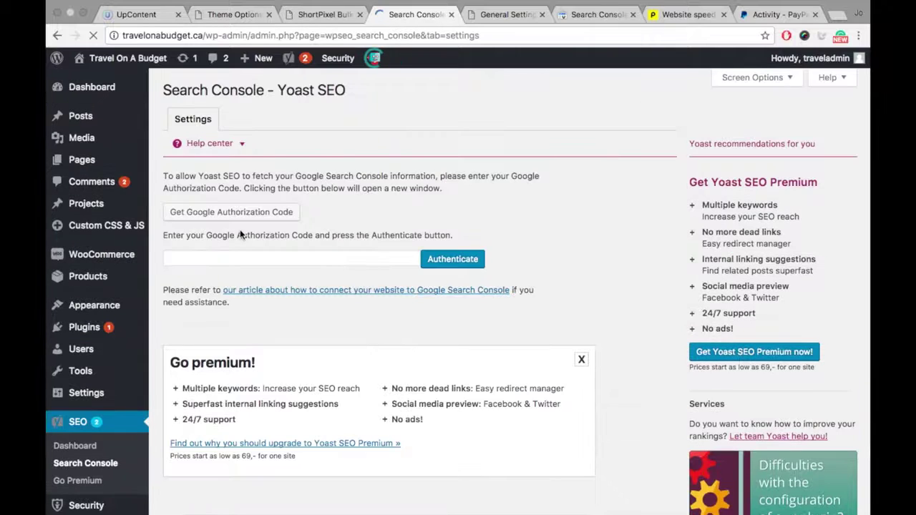
click(227, 212)
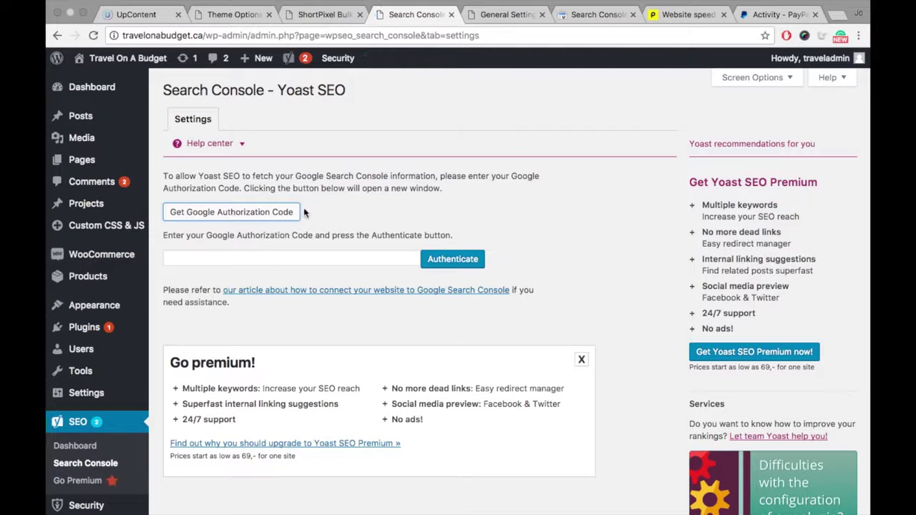
click(505, 14)
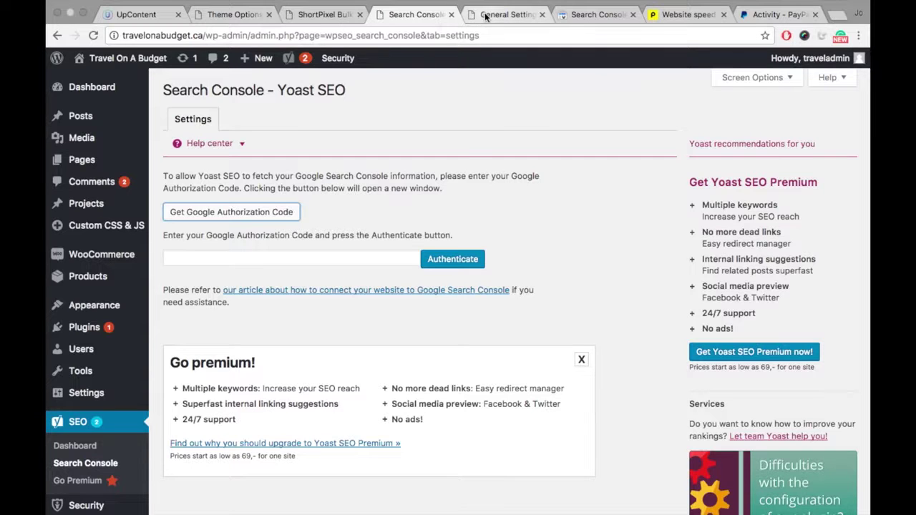
click(398, 19)
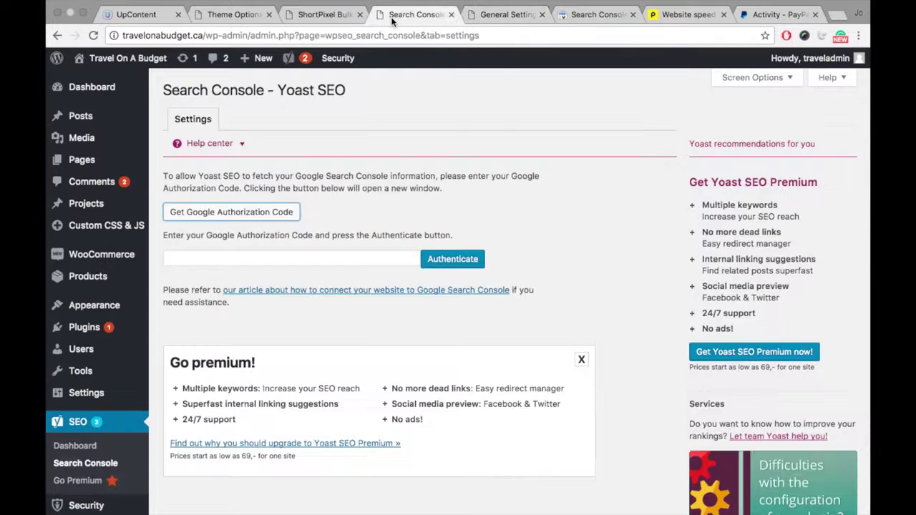
click(279, 213)
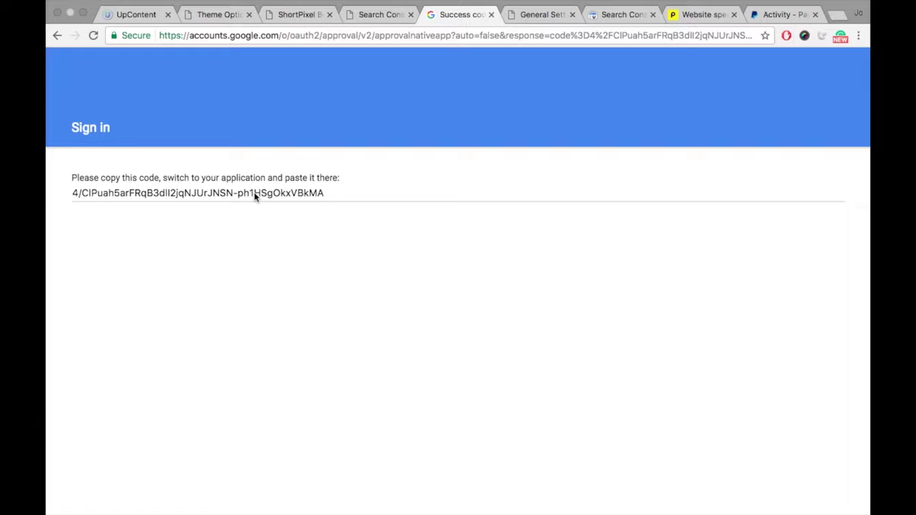
click(254, 194)
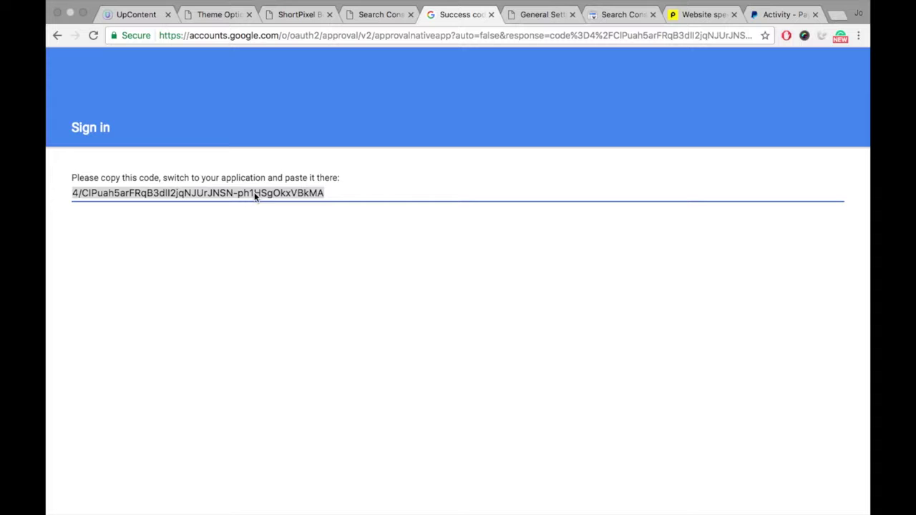
click(387, 14)
click(260, 258)
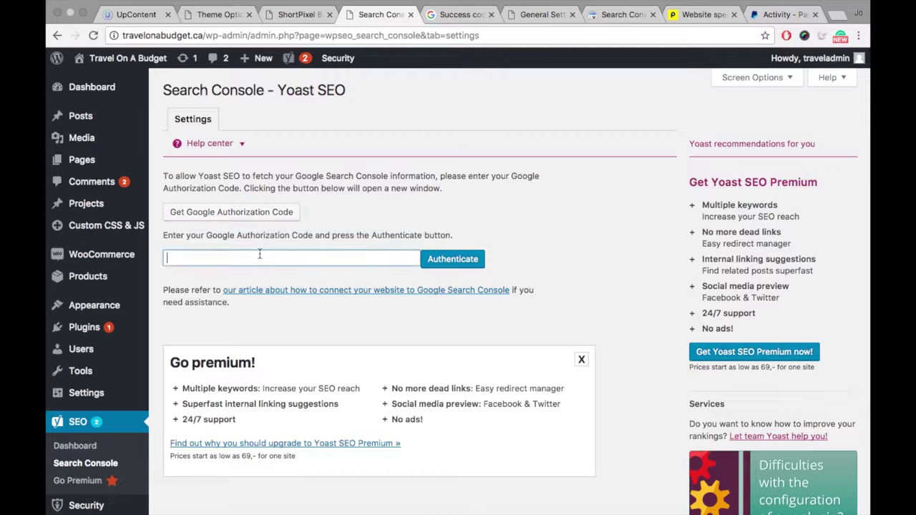
click(455, 264)
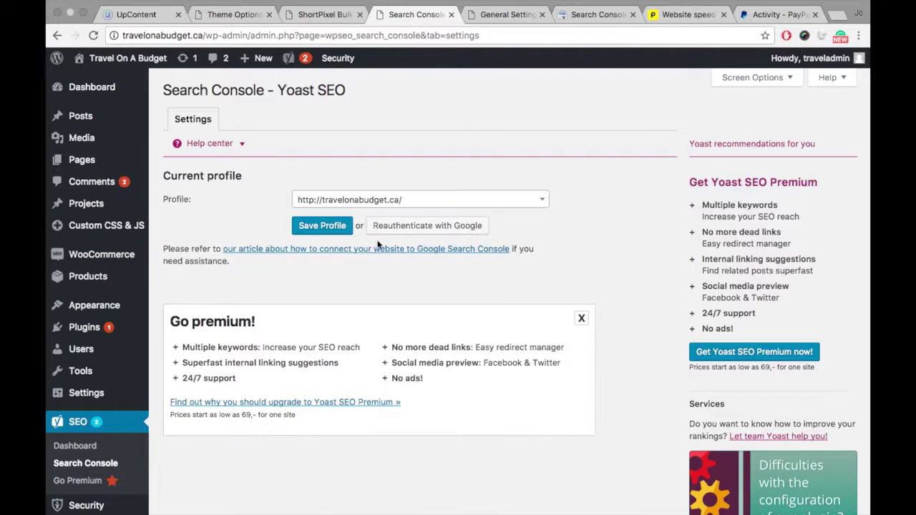
click(332, 227)
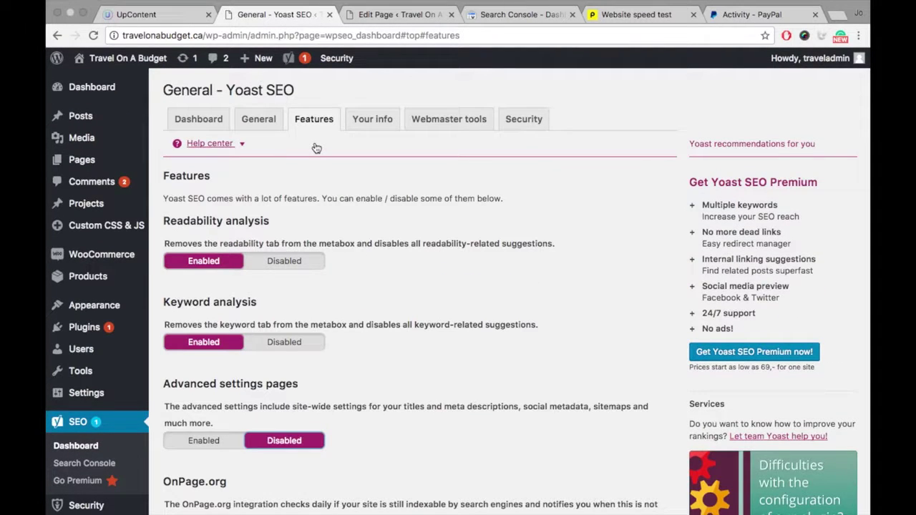
- Set Yoast's Advanced settings pages feature to Enabled and save the feature changes
scroll(319, 171, down, 2)
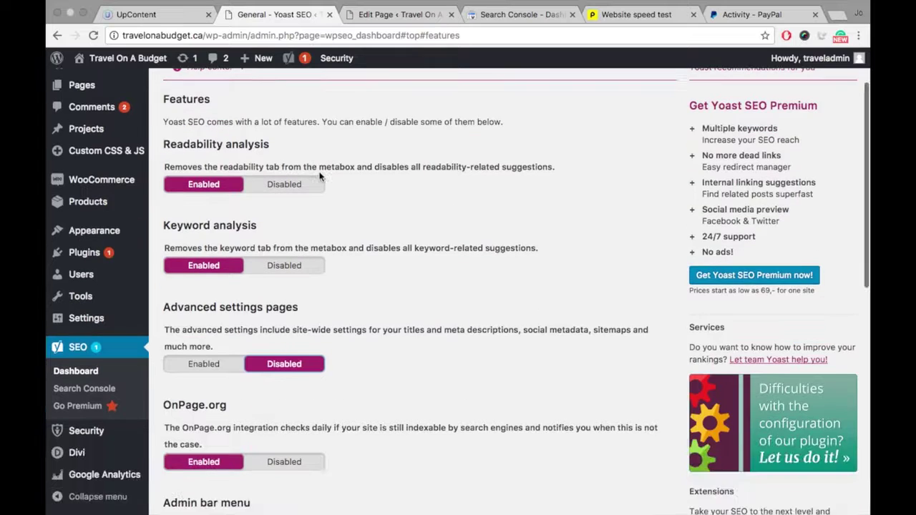
scroll(315, 186, down, 1)
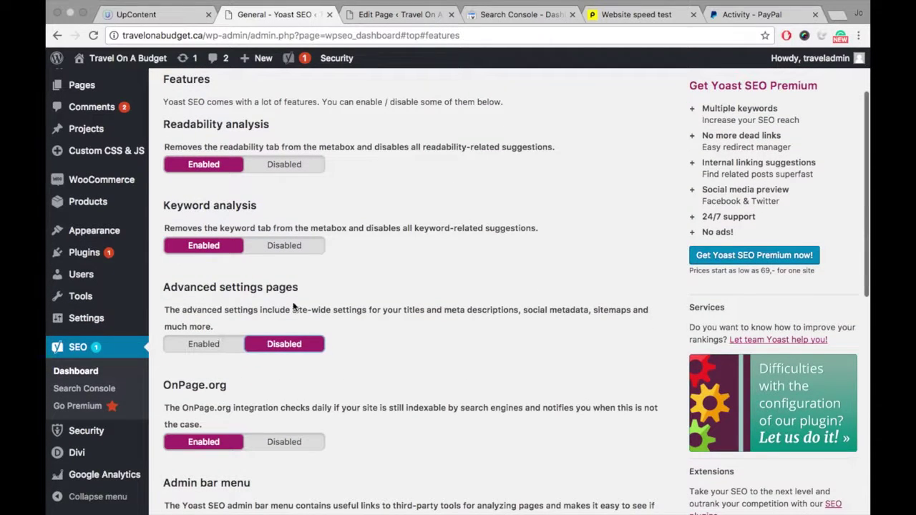
click(202, 347)
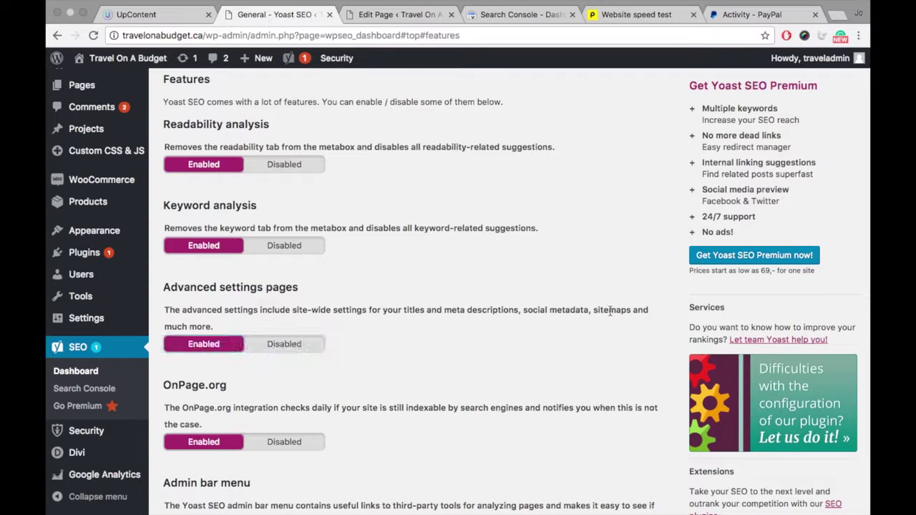
scroll(553, 309, up, 2)
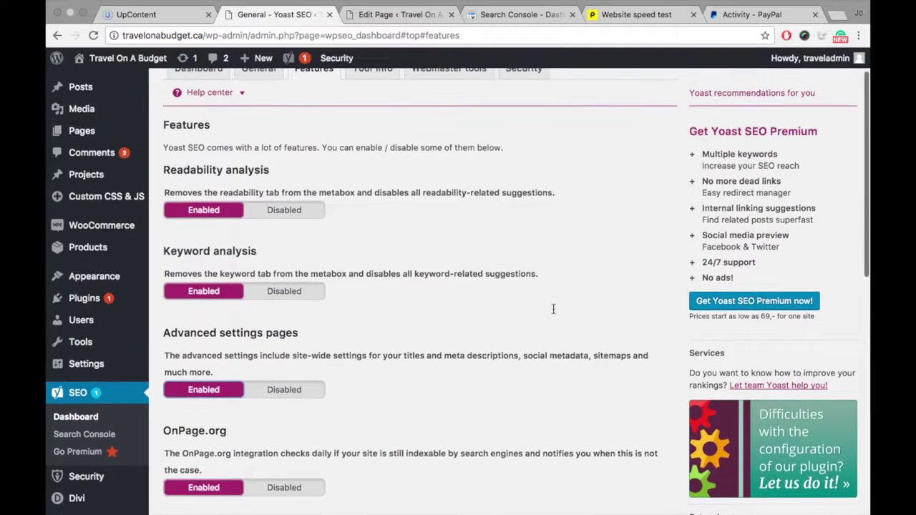
scroll(553, 309, up, 2)
scroll(556, 311, down, 1)
scroll(561, 345, down, 10)
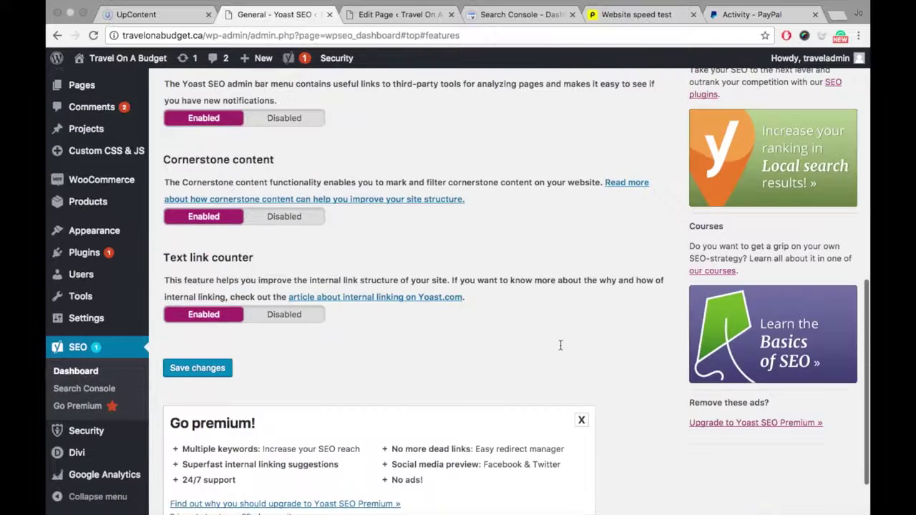
click(179, 368)
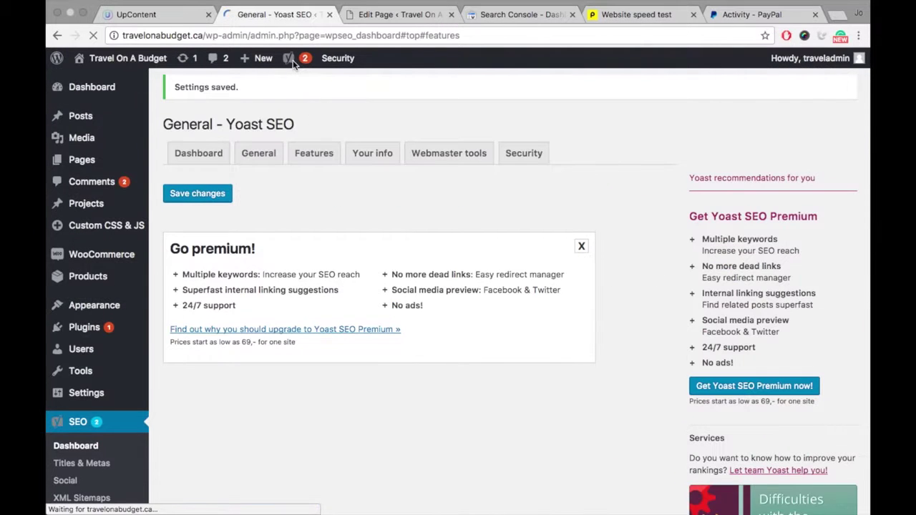
mouse_move(293, 59)
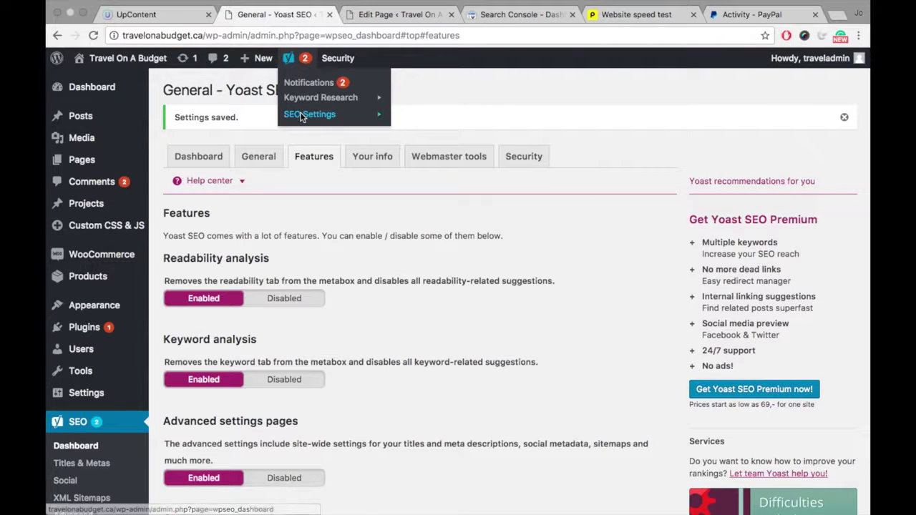
- Open Yoast's XML Sitemaps settings in a new tab and view sitemap_index.xml with its 5 sitemaps
mouse_move(302, 116)
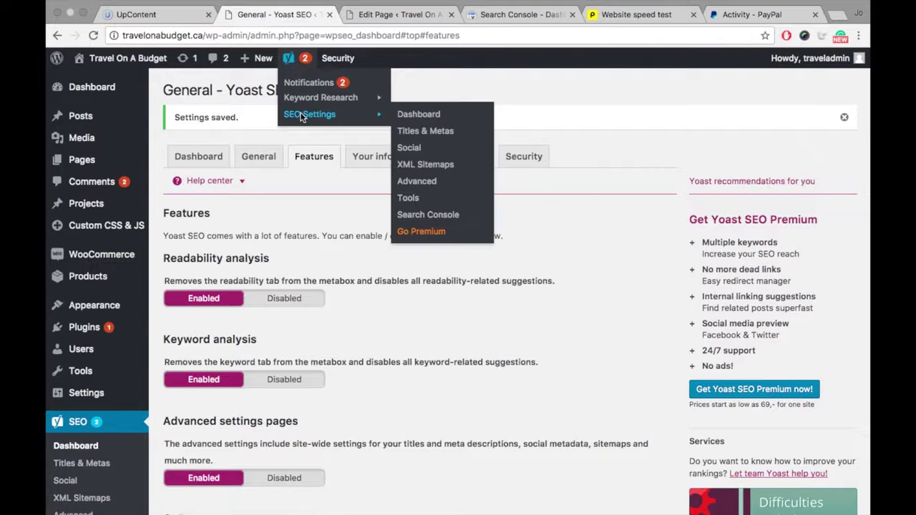
right_click(430, 169)
click(439, 171)
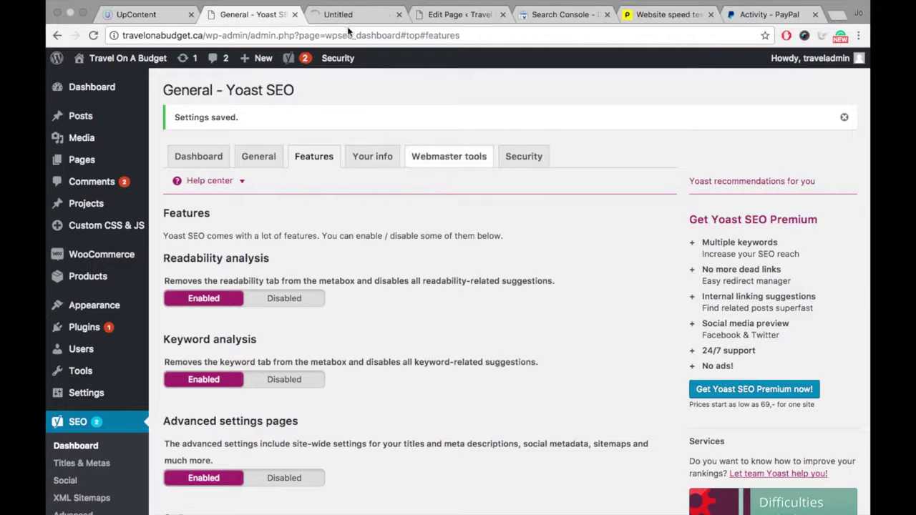
click(350, 15)
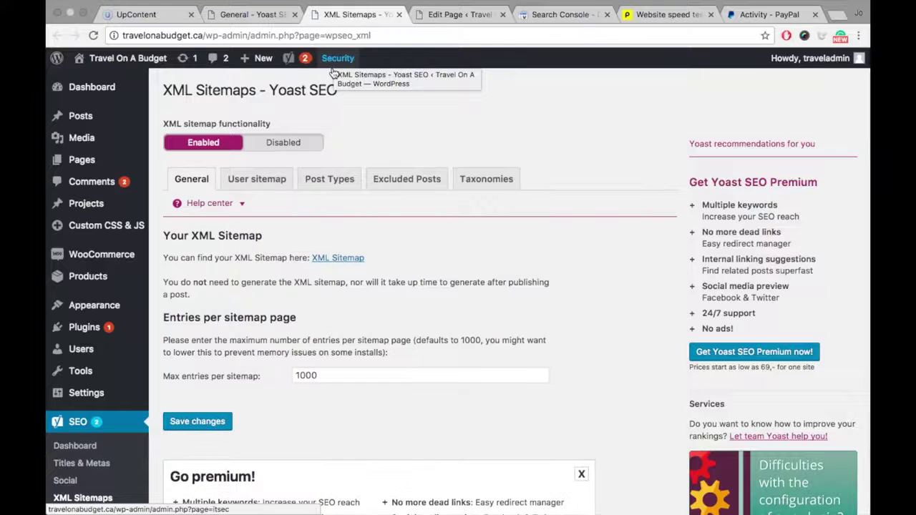
click(343, 259)
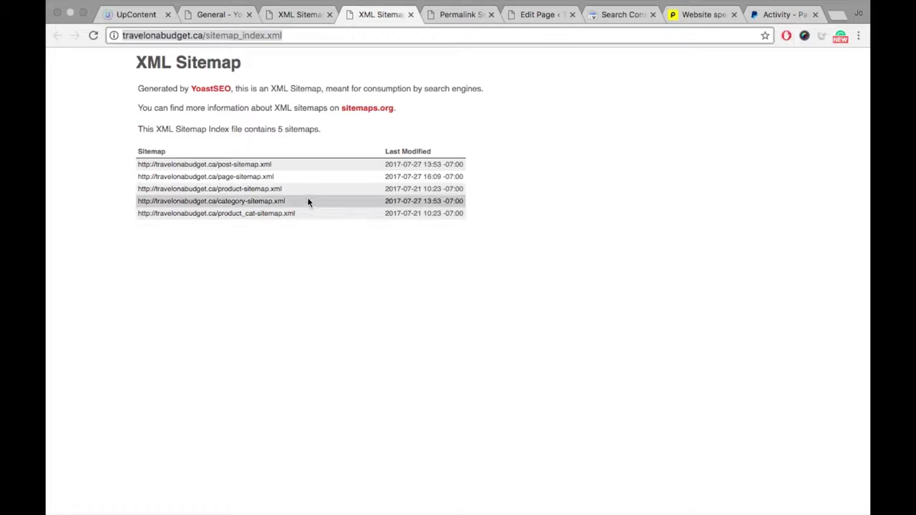
click(207, 36)
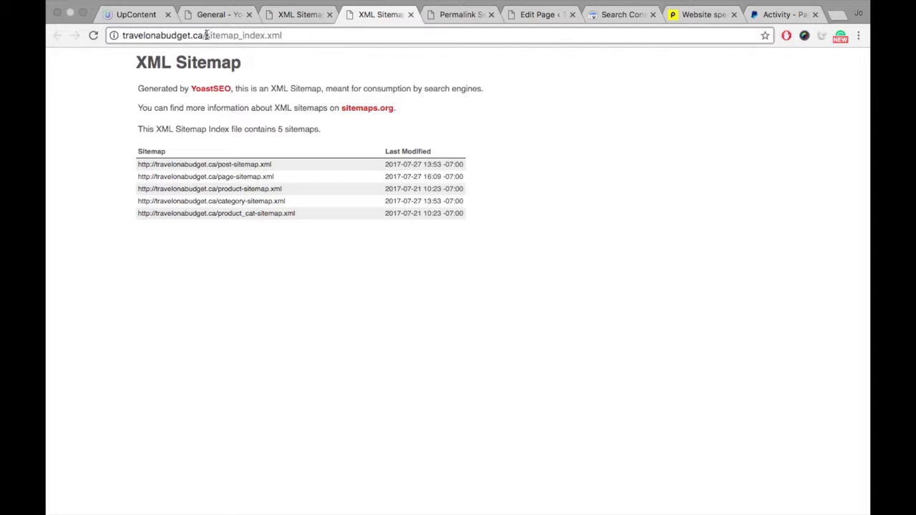
drag(206, 36, 291, 37)
key(ctrl+c)
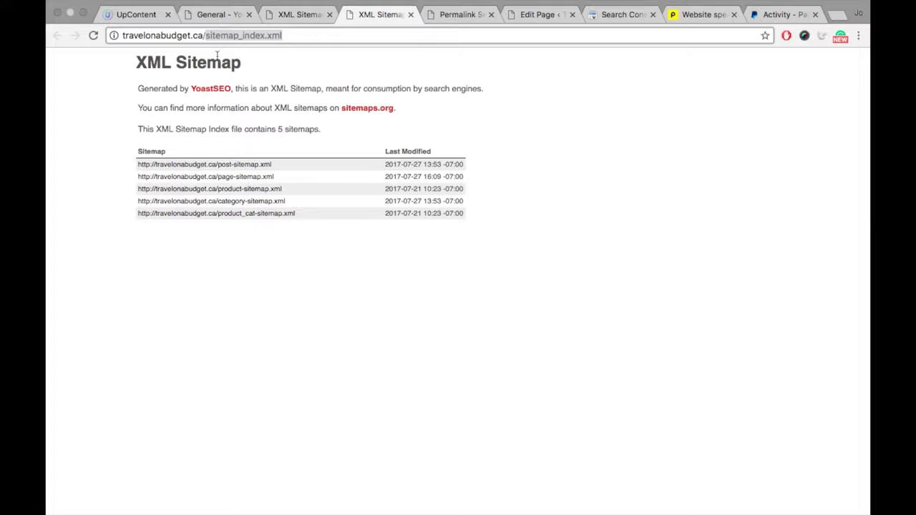
- In Search Console Site Settings, save travelonabudget.ca without www as the preferred domain
click(535, 14)
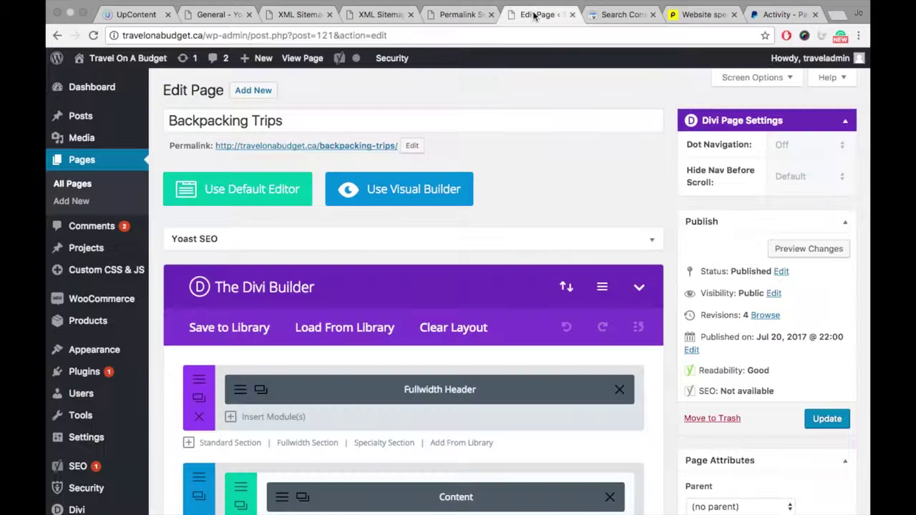
click(618, 15)
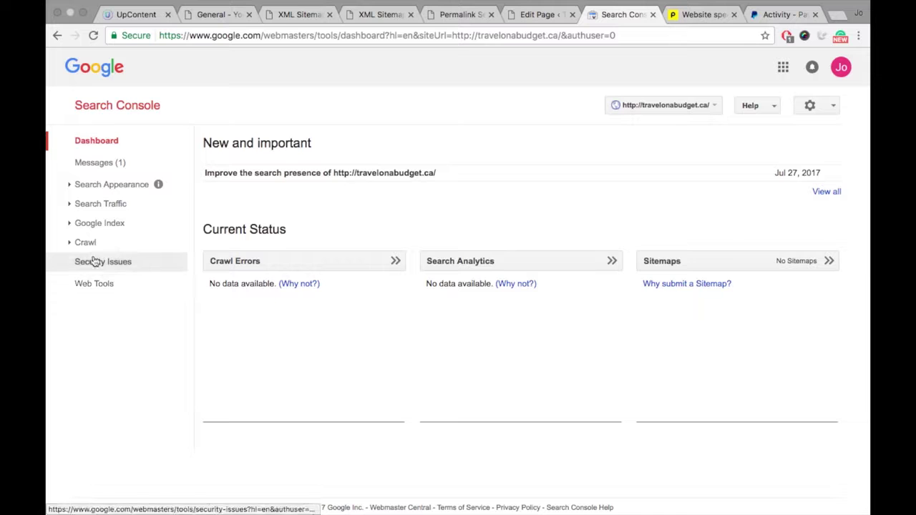
click(826, 106)
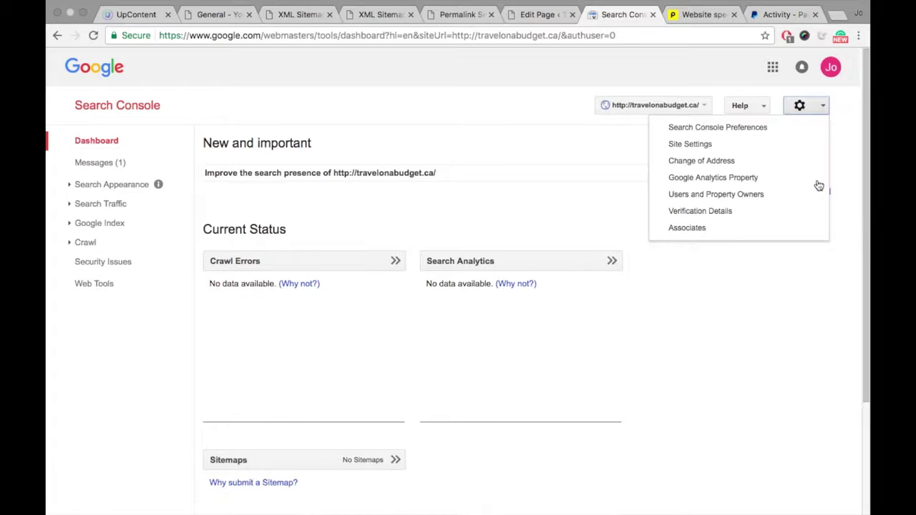
click(694, 146)
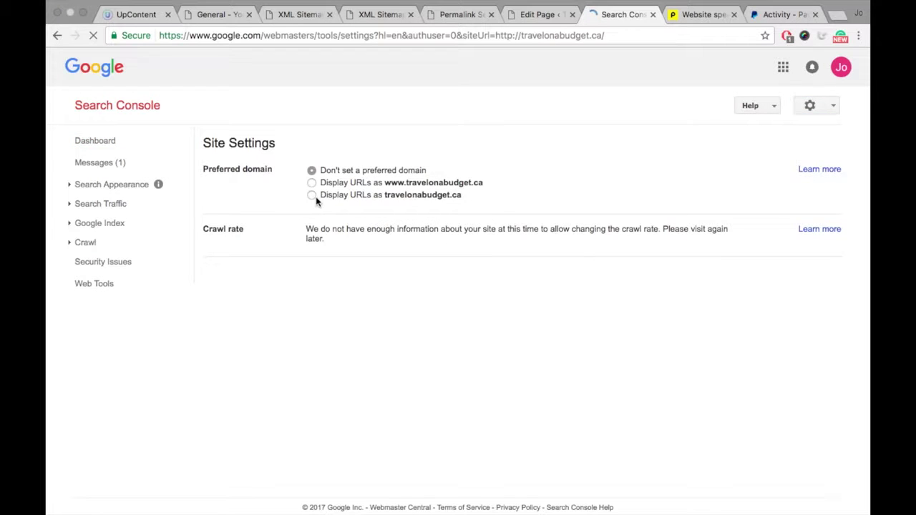
click(312, 196)
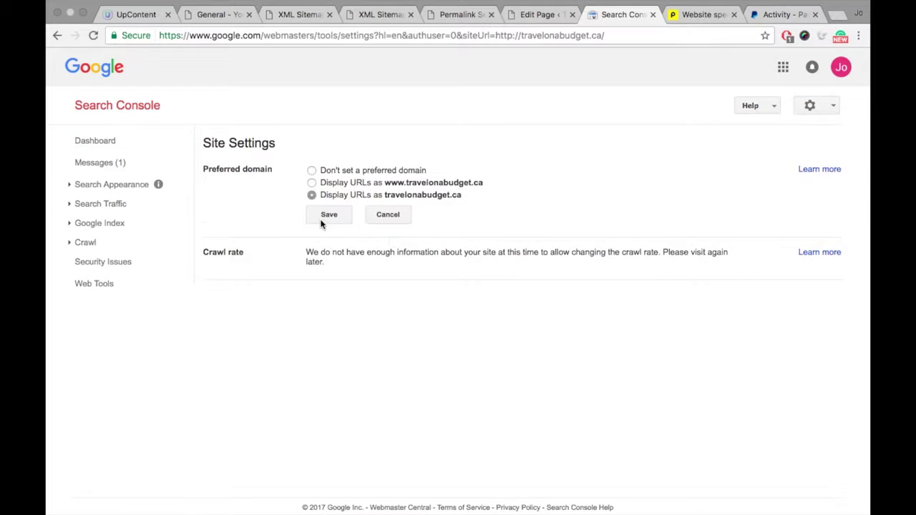
click(326, 219)
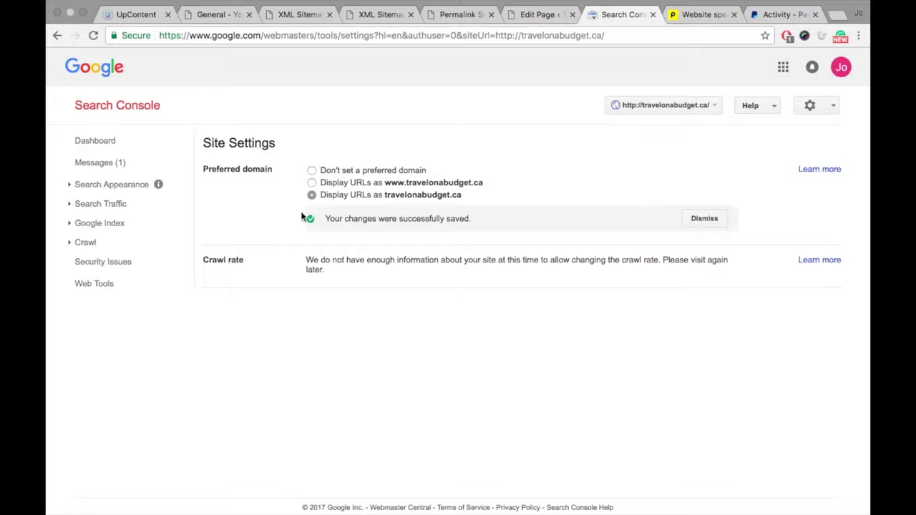
click(71, 244)
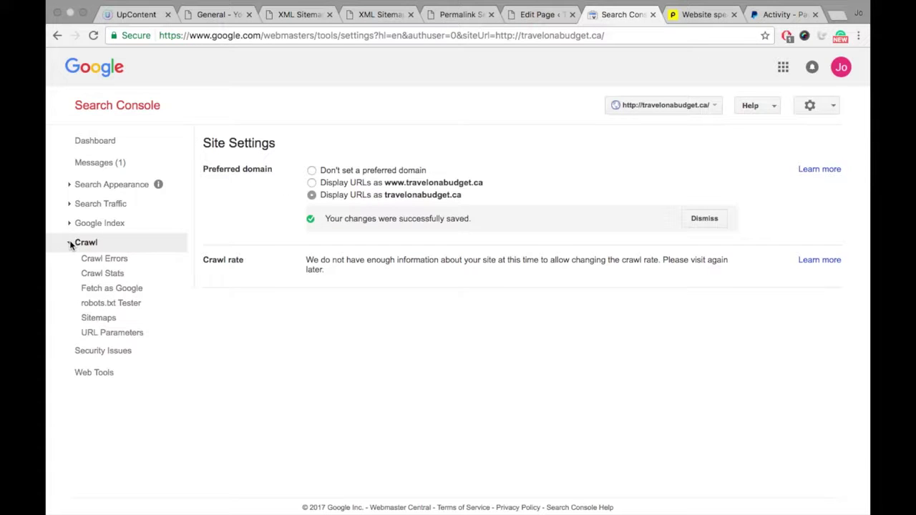
- Test sitemap_index.xml on the Search Console Sitemaps page and review the test result
click(104, 321)
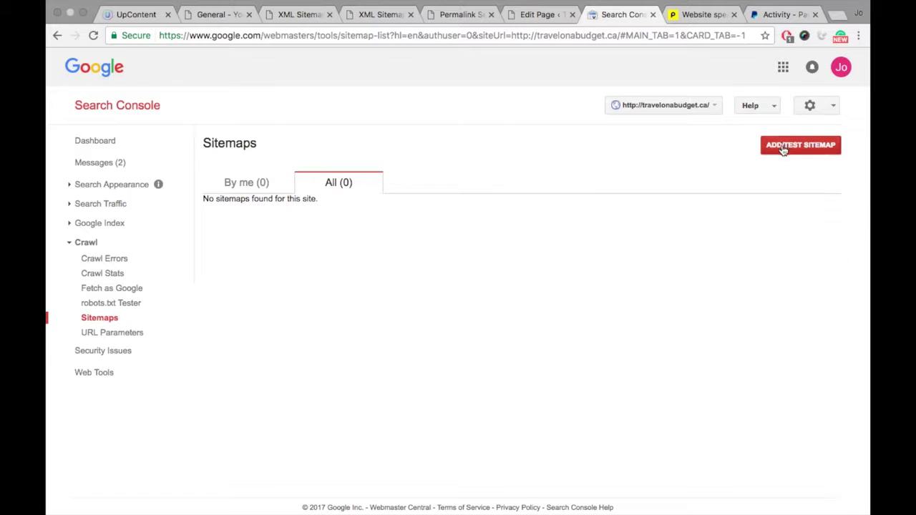
click(783, 149)
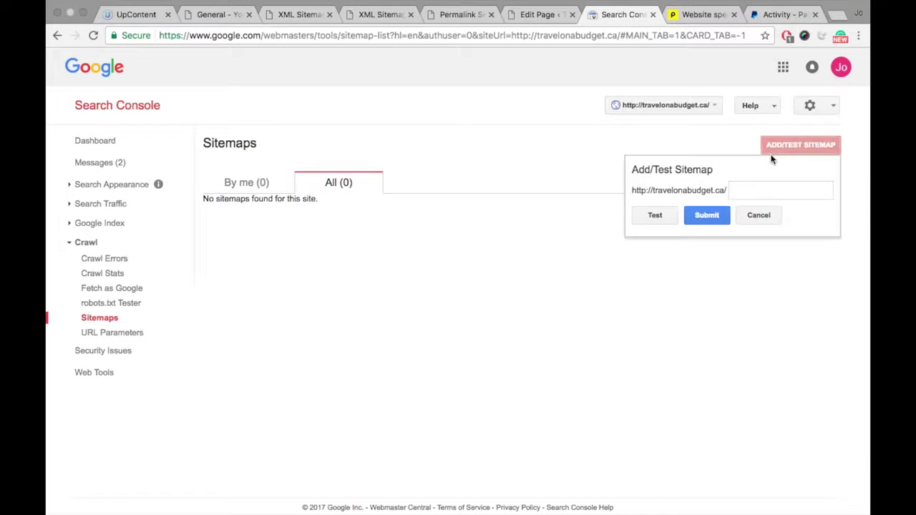
click(751, 188)
text(sitemap_index.xml)
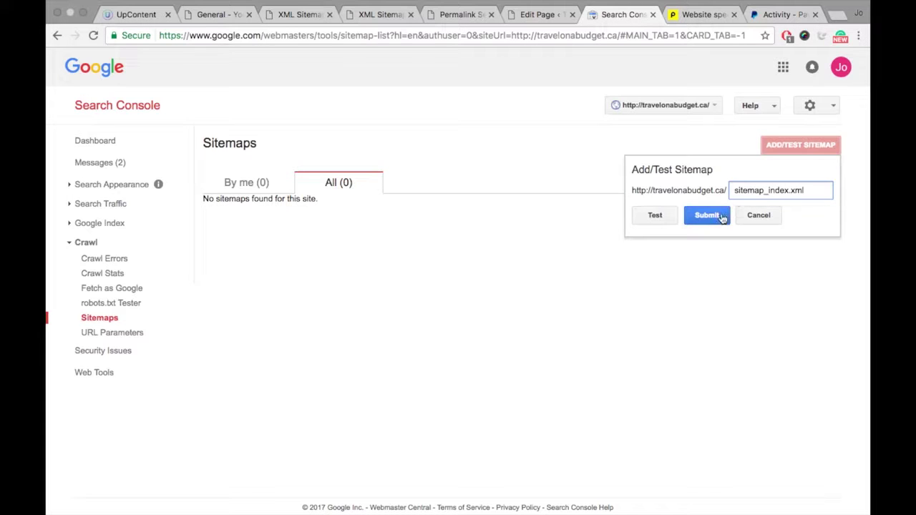
click(673, 216)
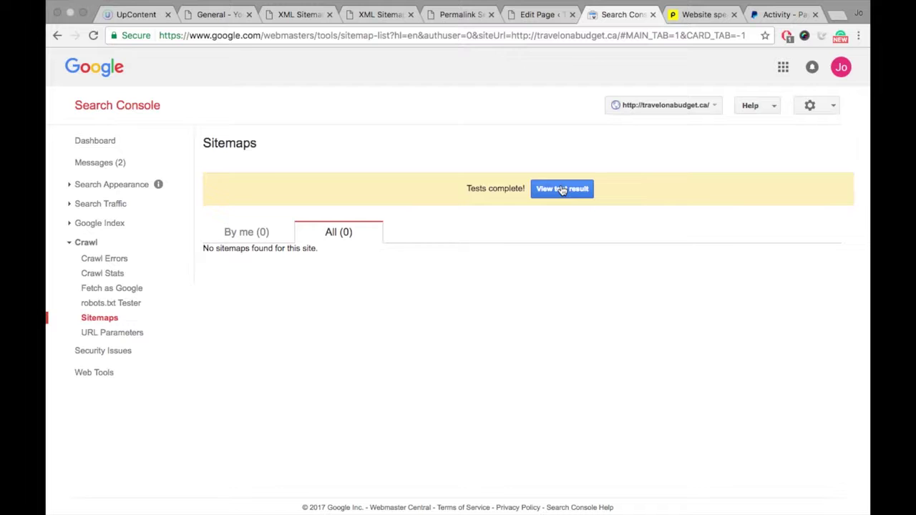
click(561, 189)
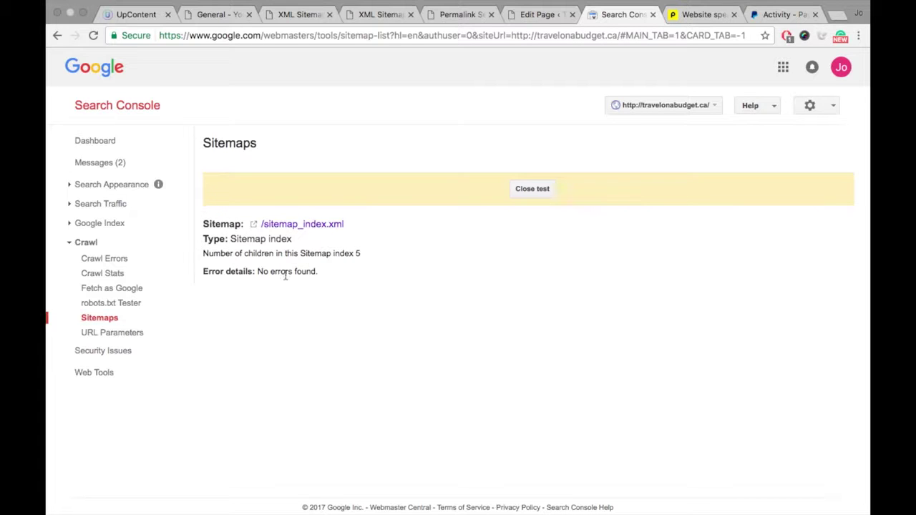
click(831, 108)
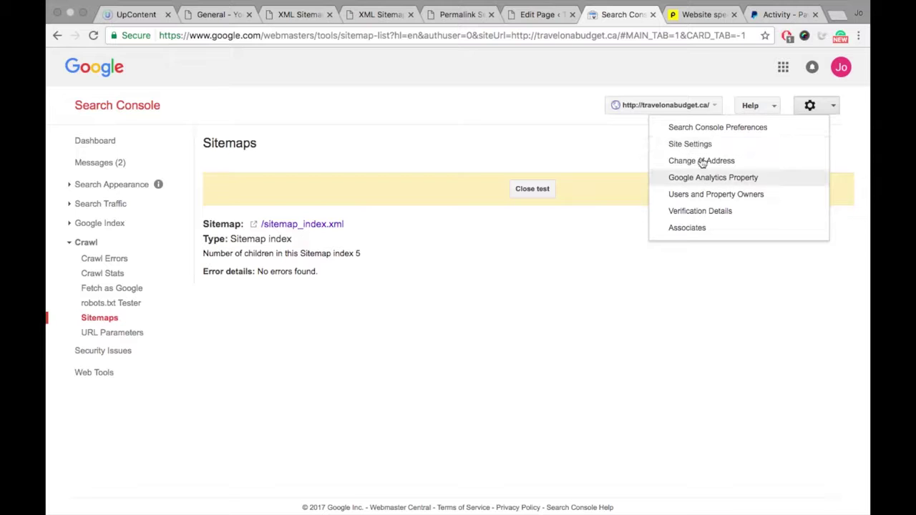
click(648, 294)
click(530, 190)
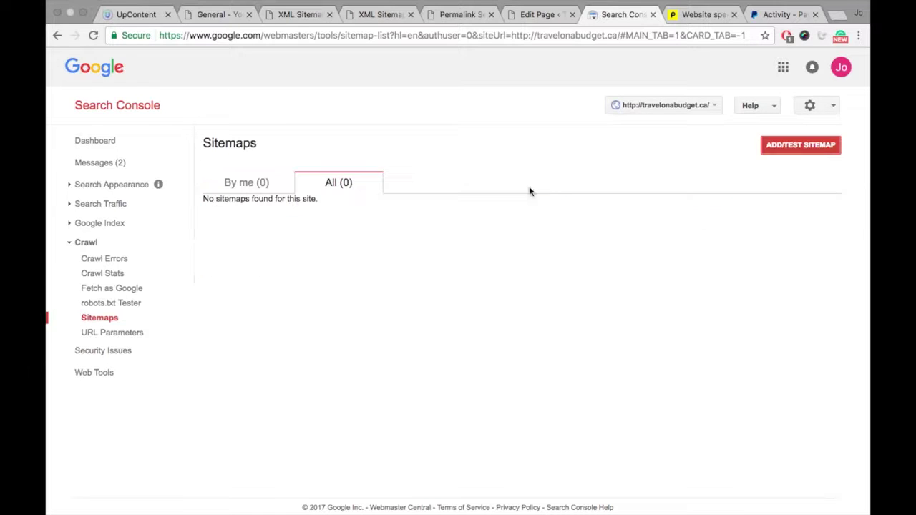
- Submit sitemap_index.xml, dismiss the notice, and return to the WordPress page editor
click(818, 146)
click(745, 190)
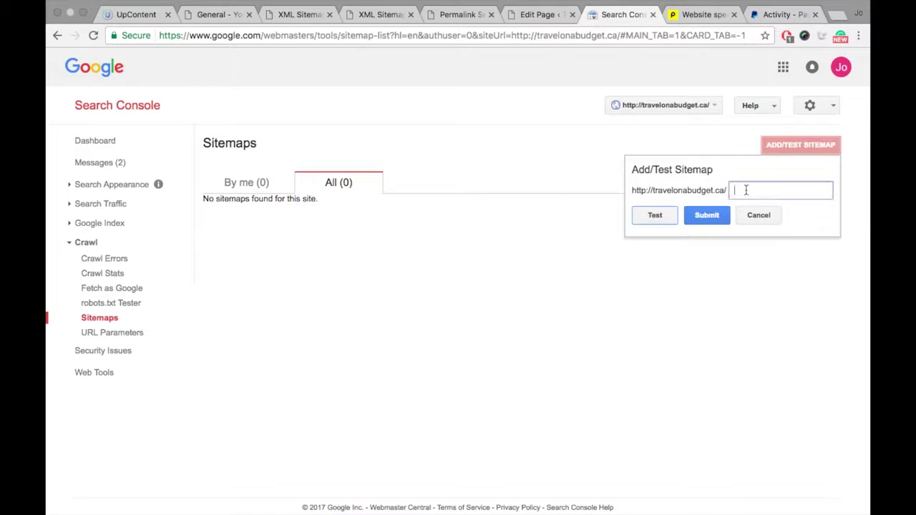
key(ctrl+v)
click(706, 217)
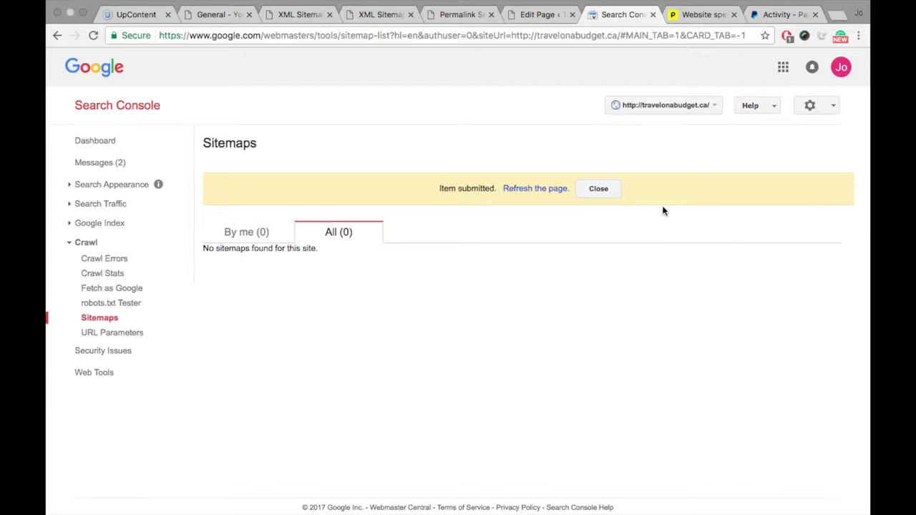
click(606, 193)
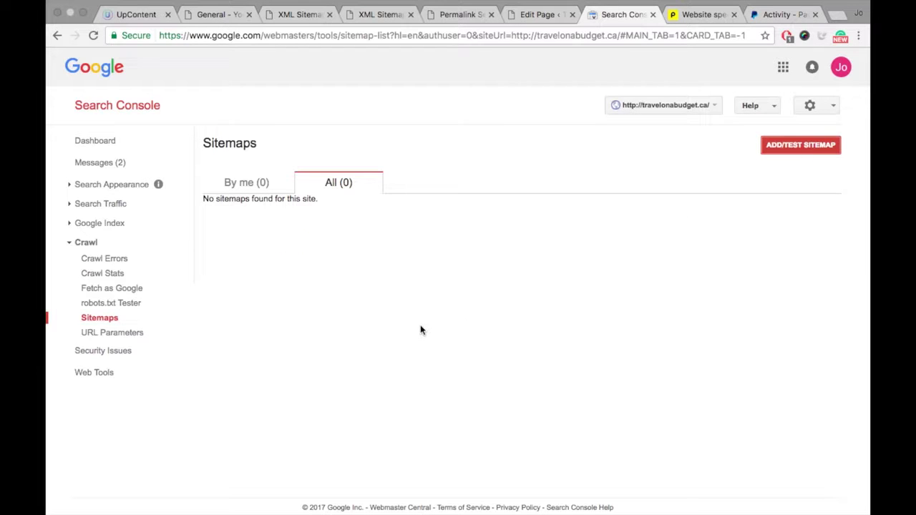
click(653, 15)
key(ctrl+Left)
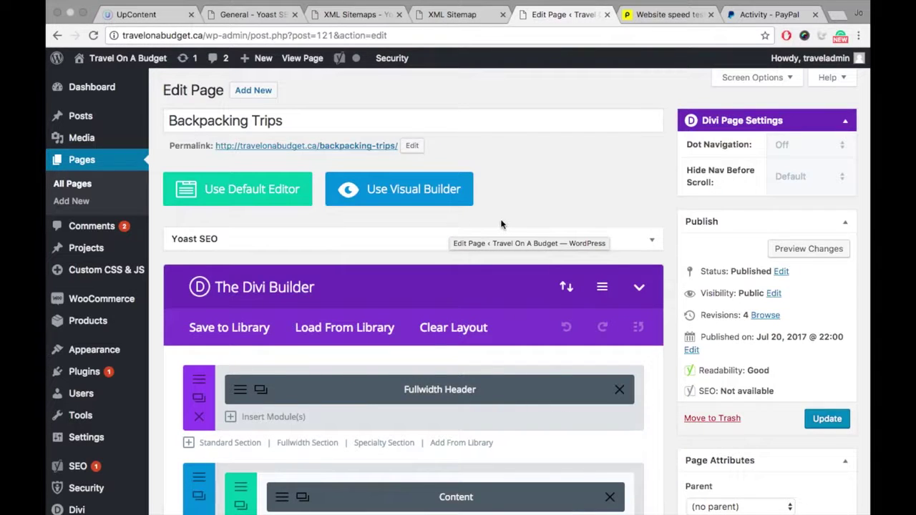
- Enter the Yoast SEO title 'Cost Effective Solutions to Backpacking Overseas | Travel On A Budget.ca'
scroll(513, 193, down, 1)
scroll(513, 193, up, 1)
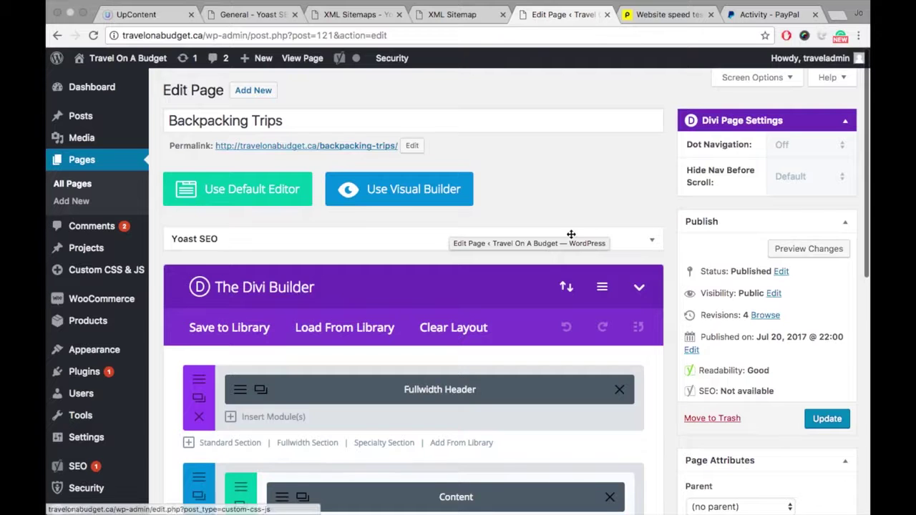
click(651, 241)
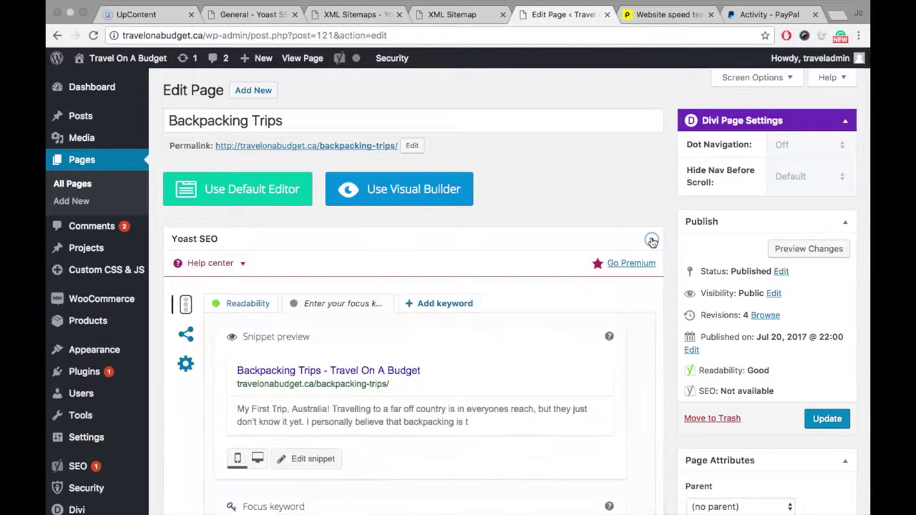
scroll(346, 329, down, 3)
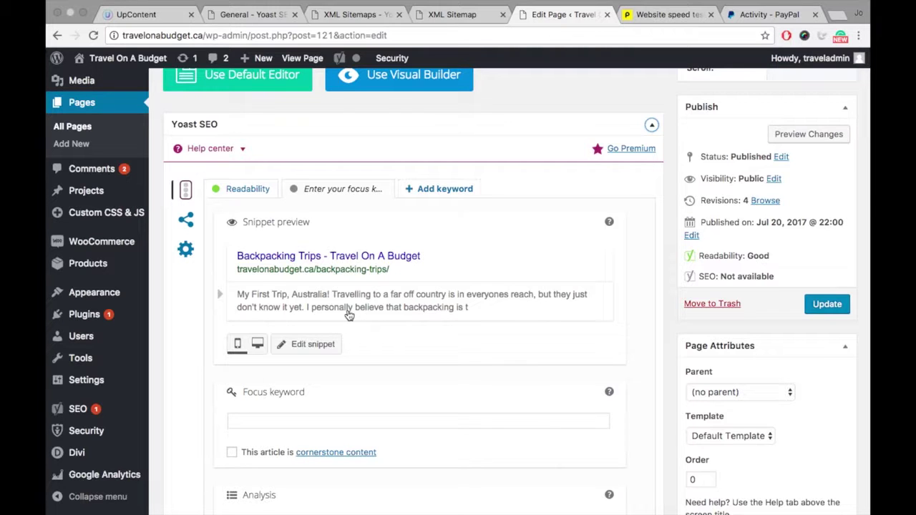
click(348, 315)
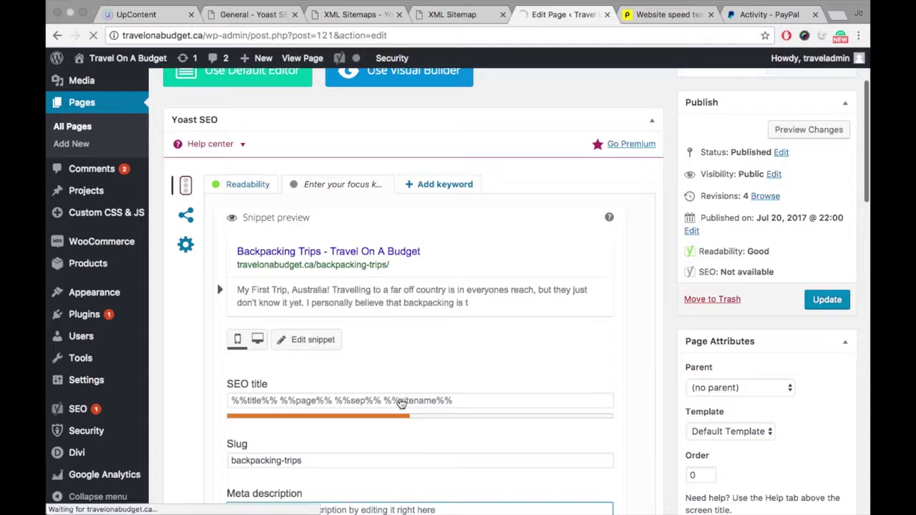
scroll(400, 393, down, 1)
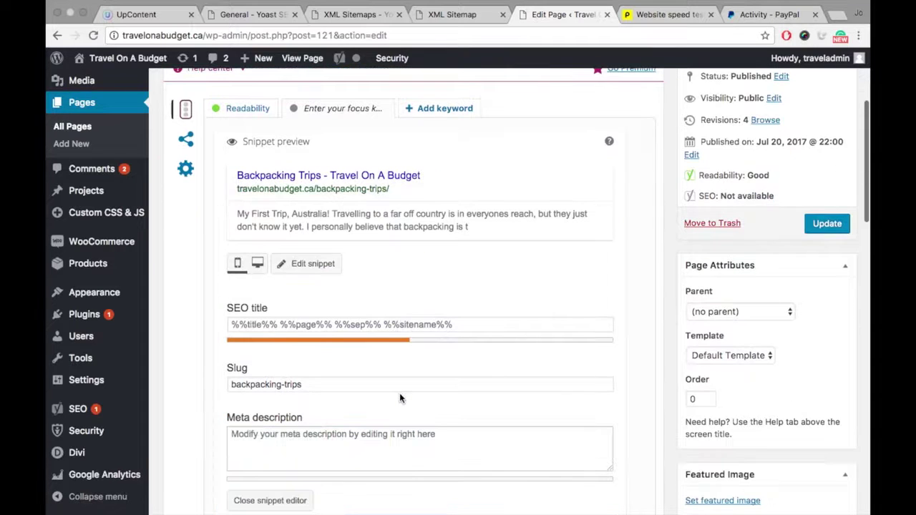
scroll(399, 397, down, 1)
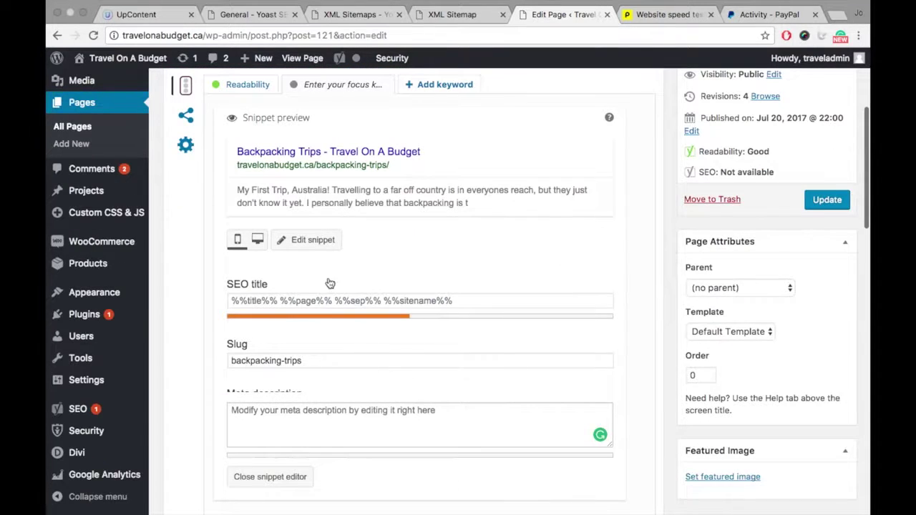
scroll(322, 293, down, 1)
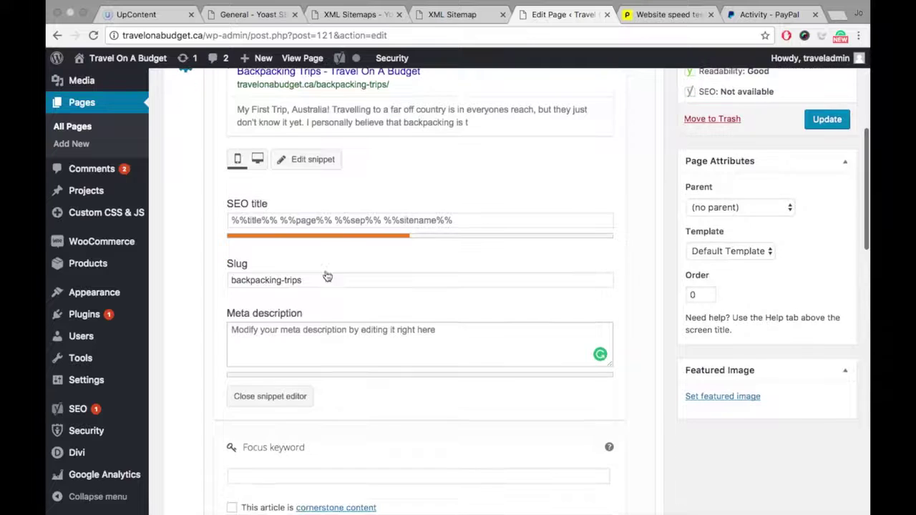
click(323, 222)
text(Cost )
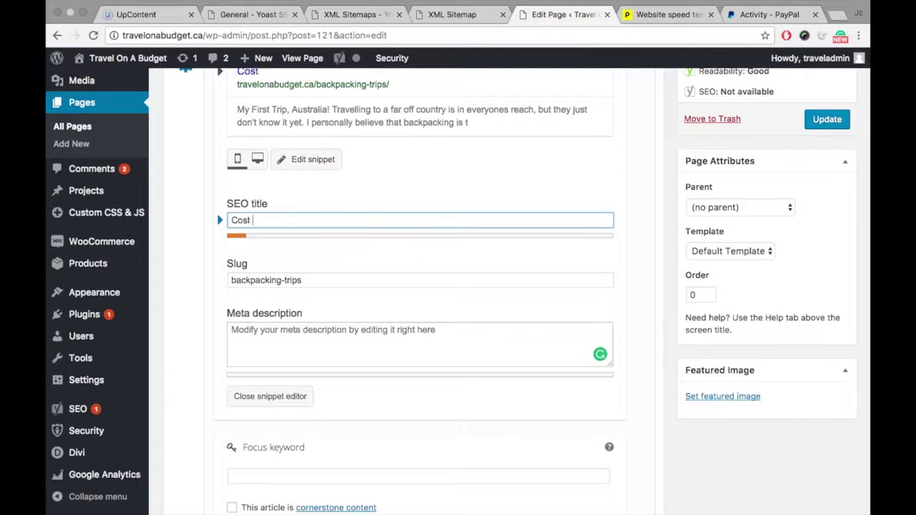
text(Effecti)
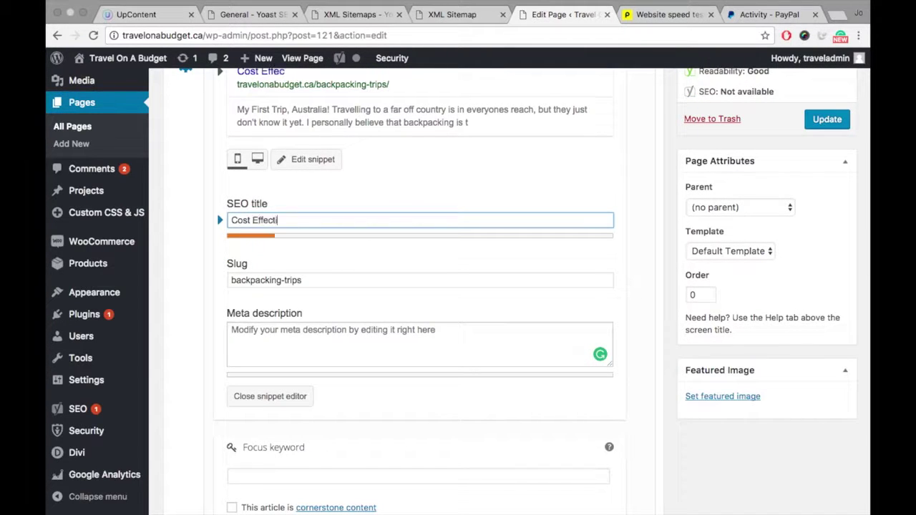
text(ve Solutions to)
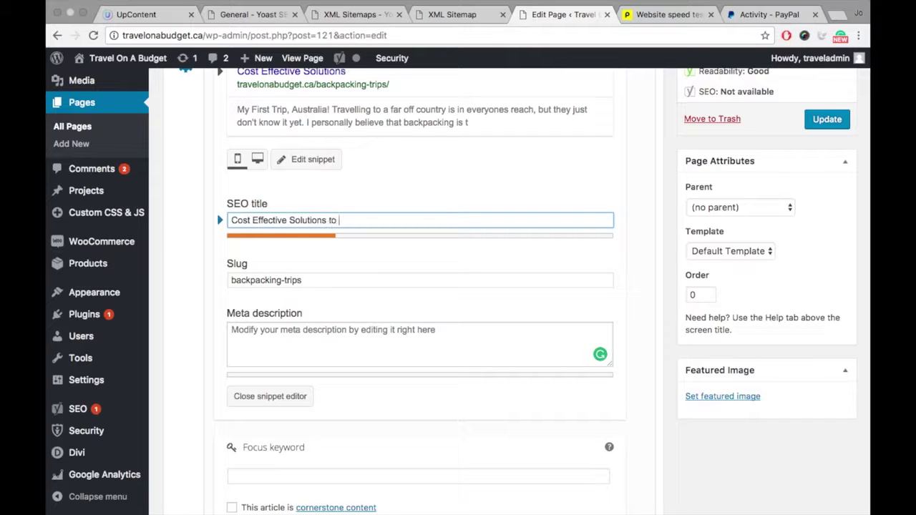
text( Backp)
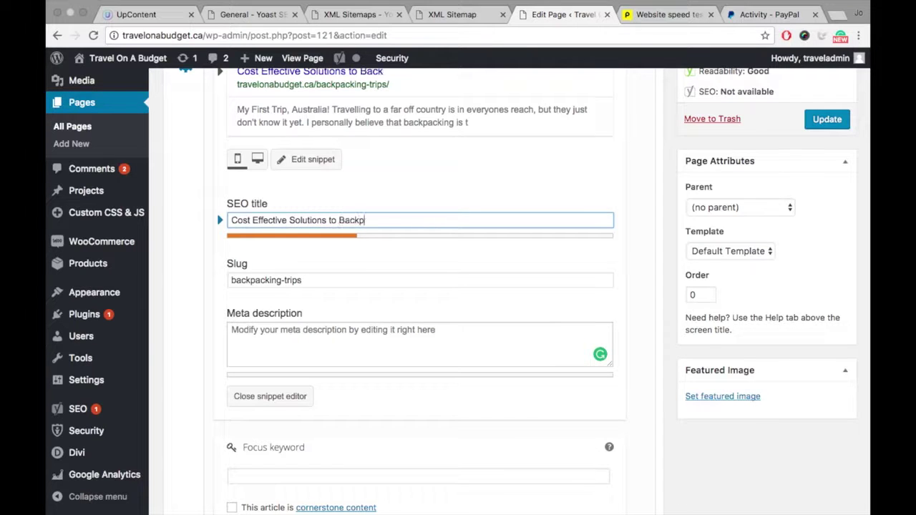
text(acking Overseas |)
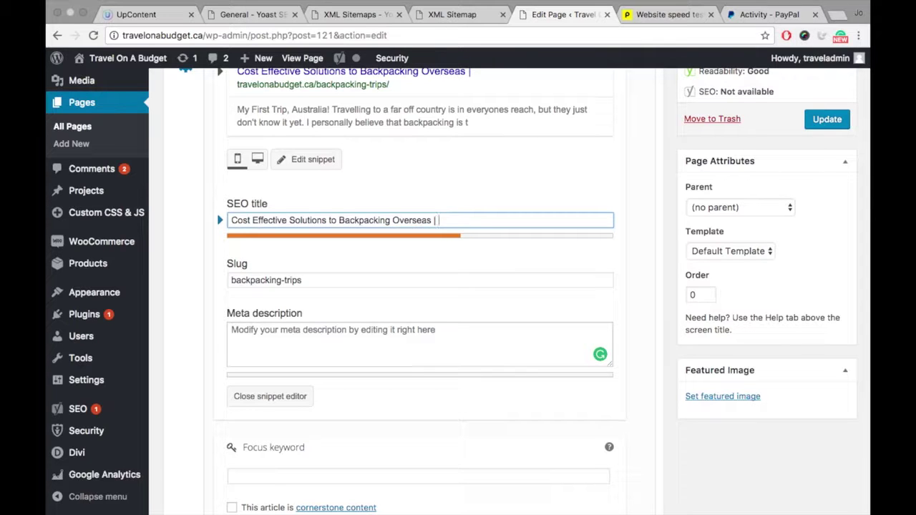
text( Travel On A B)
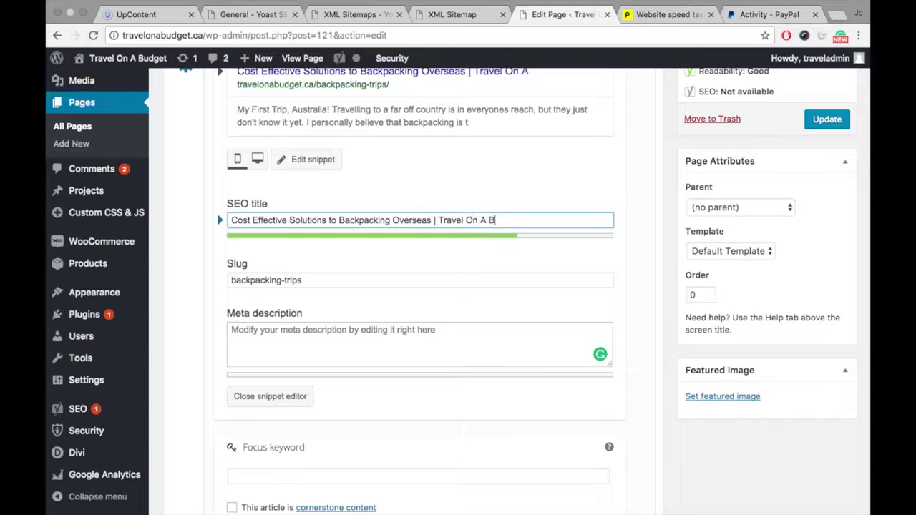
text(udget.ca)
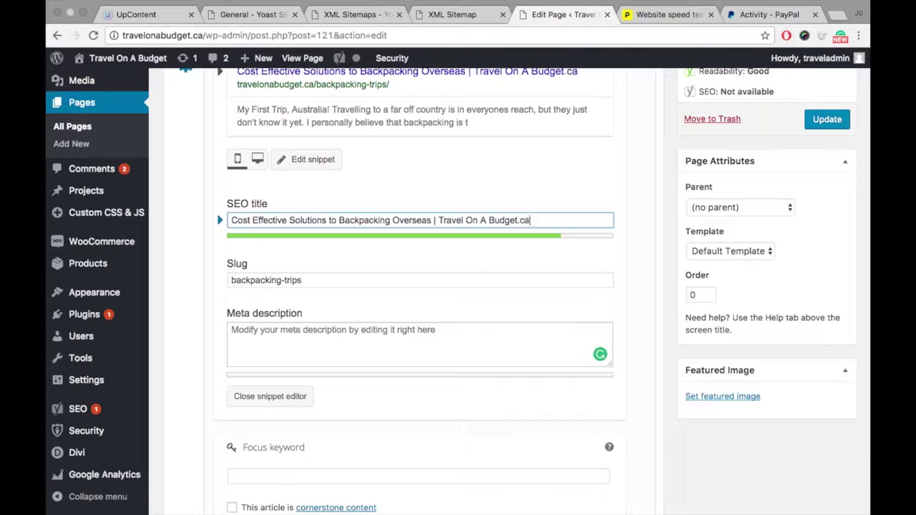
- Remove '.ca' from the SEO title and paste in the prepared meta description
scroll(420, 333, down, 2)
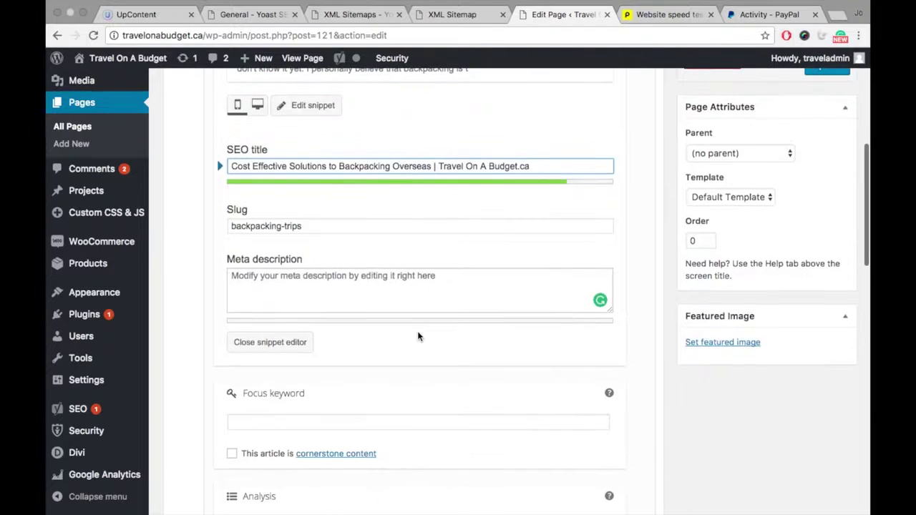
click(517, 166)
drag(520, 166, 635, 166)
key(BackSpace)
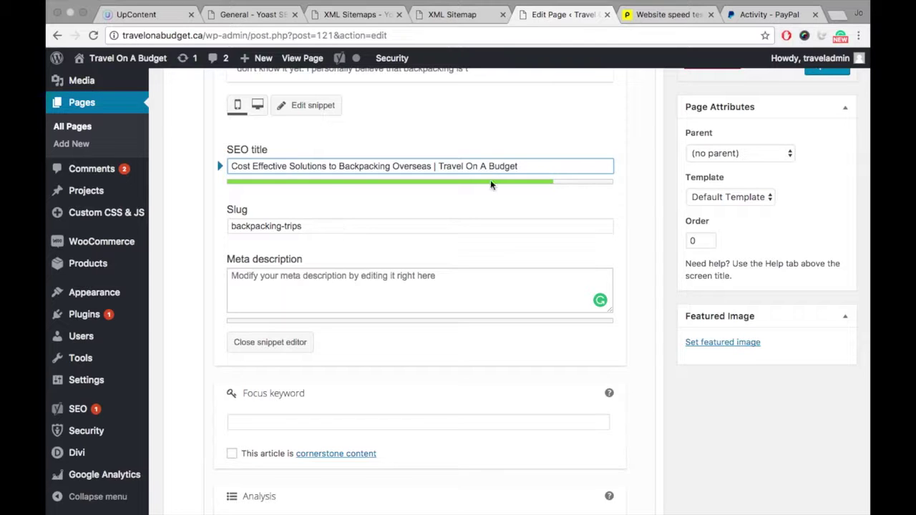
scroll(457, 272, up, 2)
click(419, 357)
text(Travelling is within everyone's reach, they just don't know it yet.  Let the team at Travel On A Budget guide you on a journey of your life.)
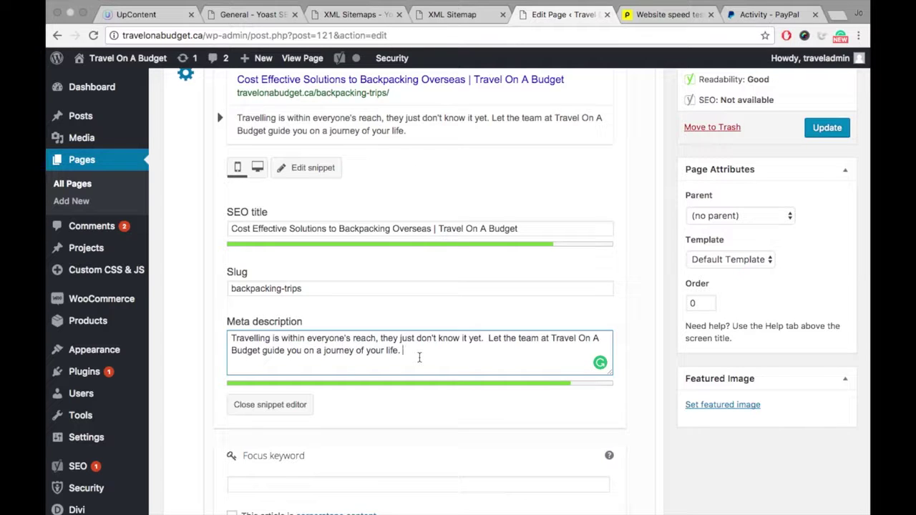
scroll(420, 357, down, 1)
scroll(310, 434, down, 2)
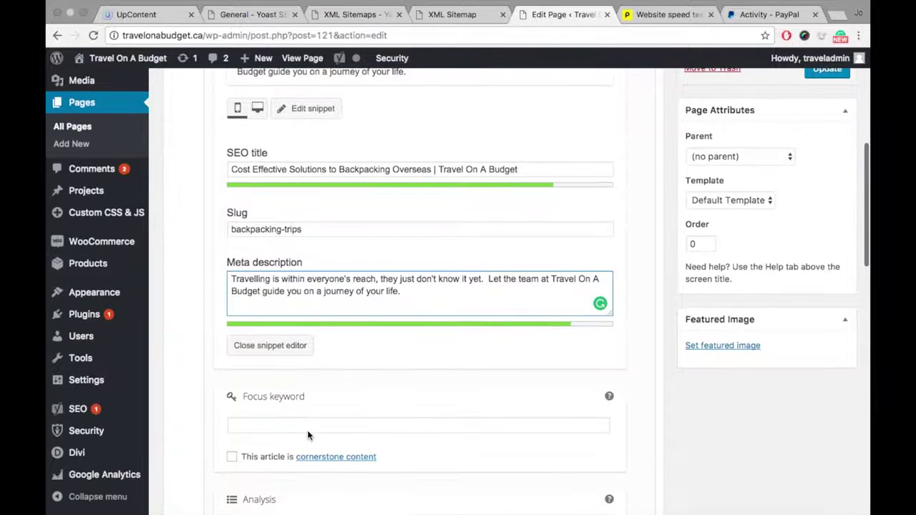
click(321, 399)
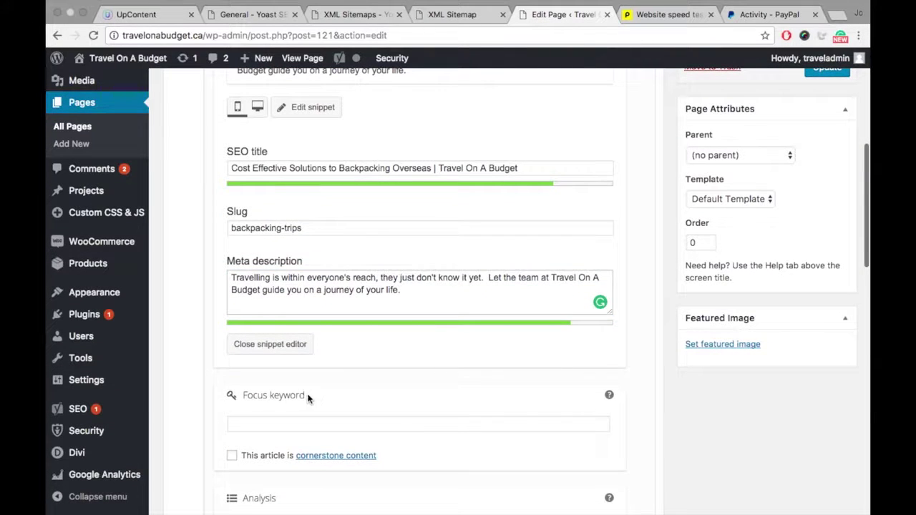
click(261, 422)
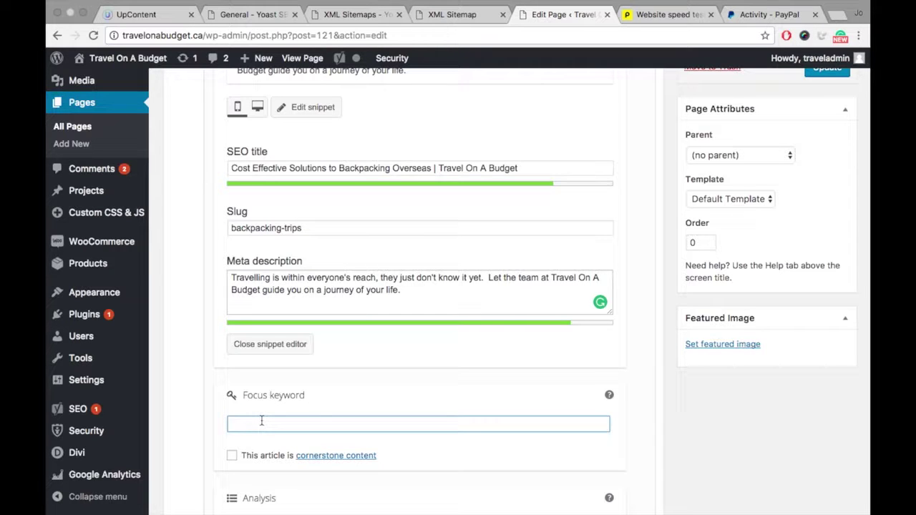
- Enter the focus keyword 'backpacking overseas on a budget' and review the Yoast analysis
text(backpacking overseas on a budget)
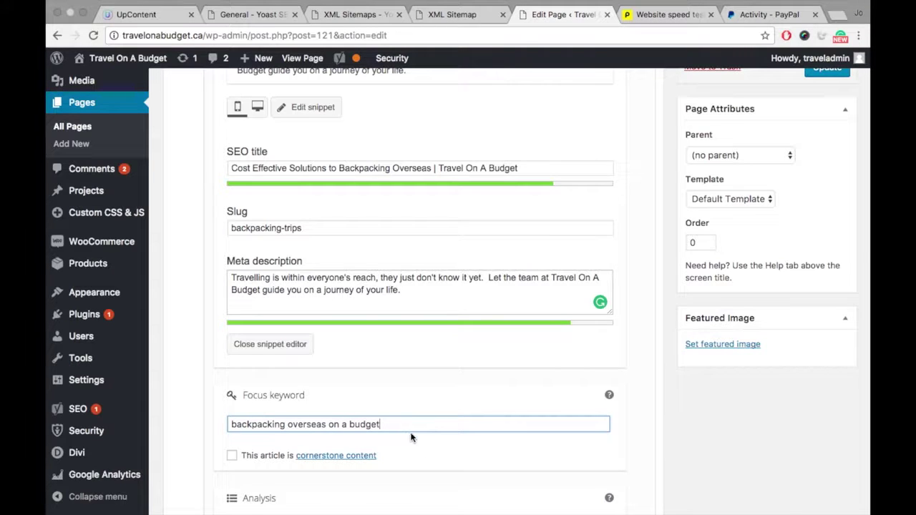
scroll(409, 435, down, 1)
scroll(412, 437, up, 1)
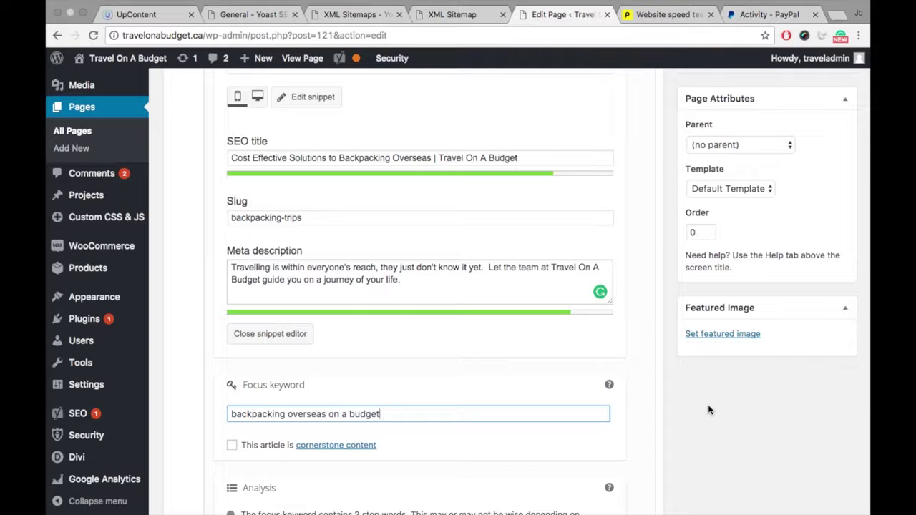
scroll(708, 409, up, 1)
scroll(708, 410, down, 4)
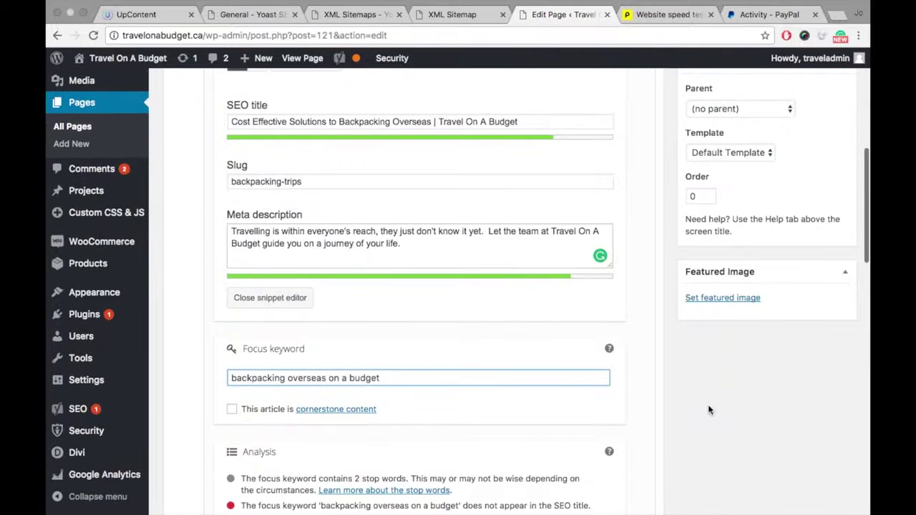
scroll(644, 415, down, 2)
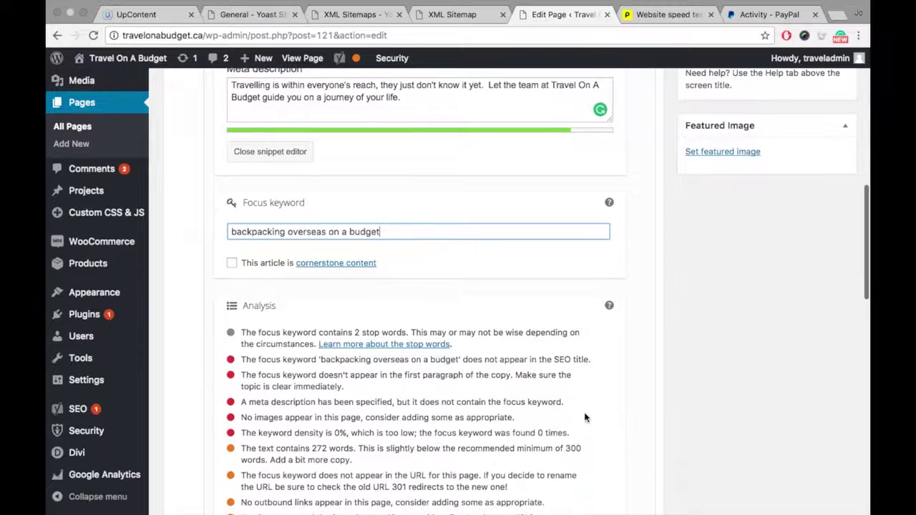
scroll(394, 417, down, 1)
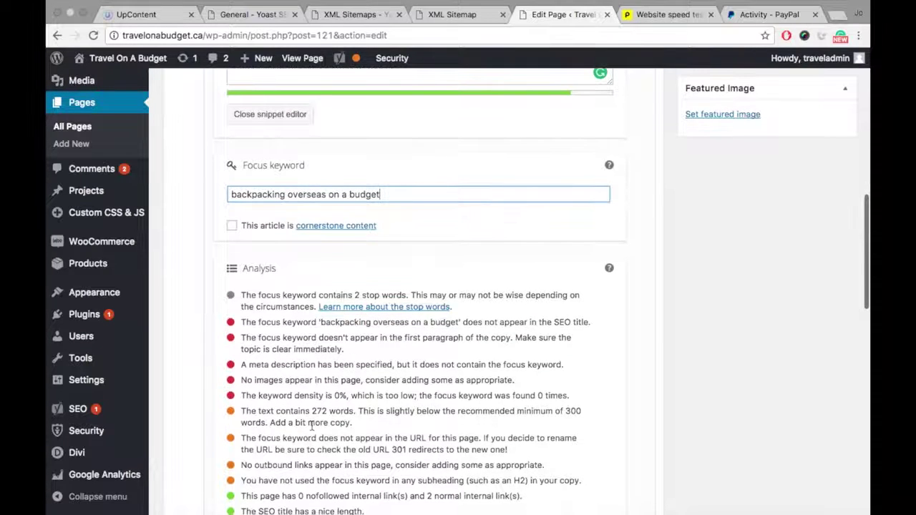
scroll(315, 376, down, 1)
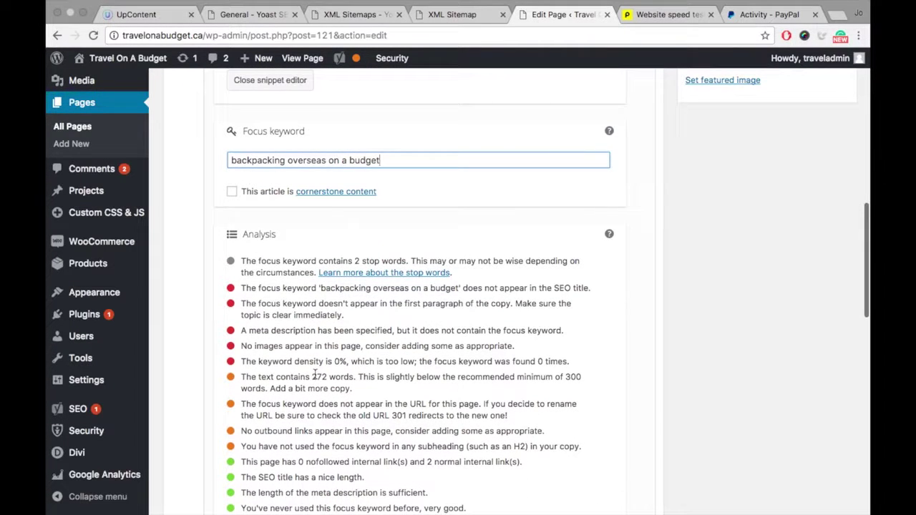
scroll(314, 373, up, 1)
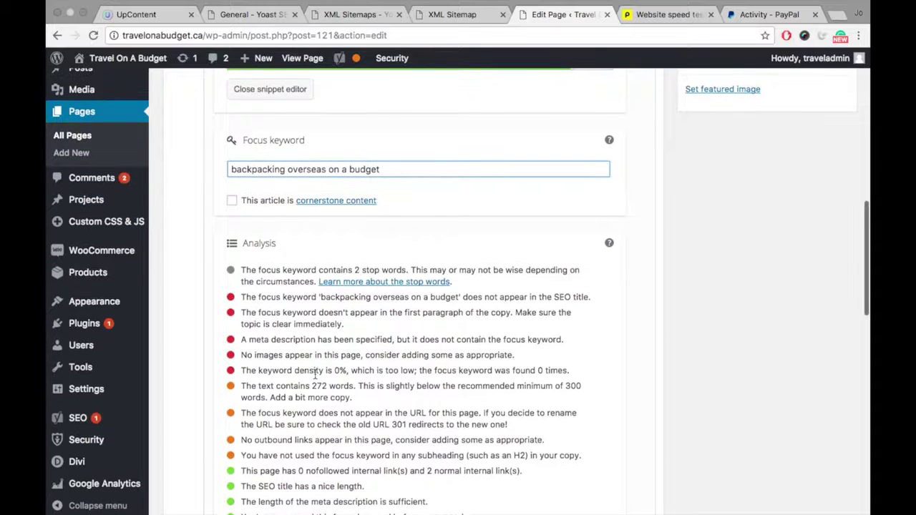
scroll(276, 278, down, 1)
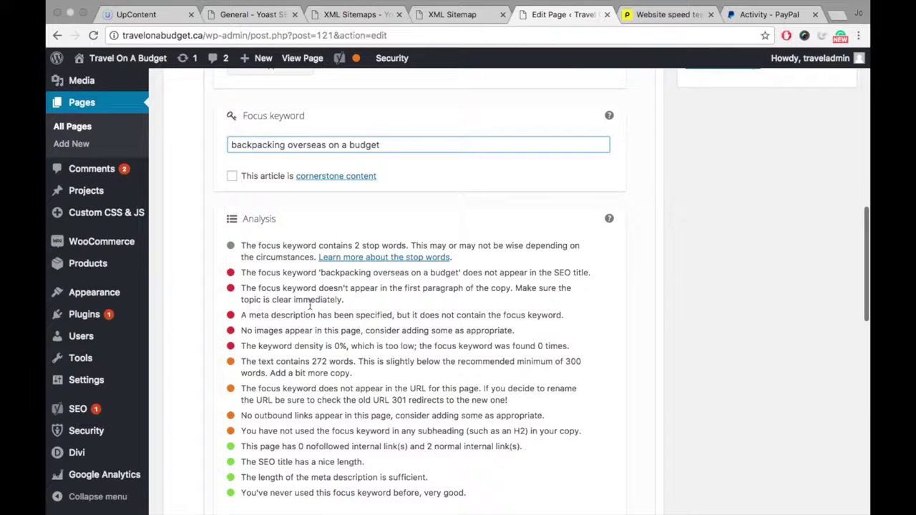
scroll(310, 306, down, 1)
scroll(309, 303, up, 1)
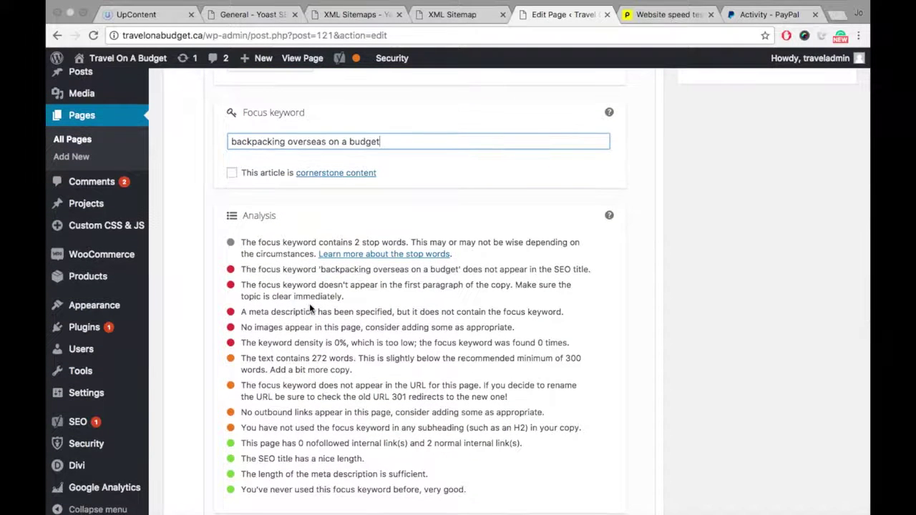
scroll(309, 303, up, 1)
scroll(309, 304, up, 4)
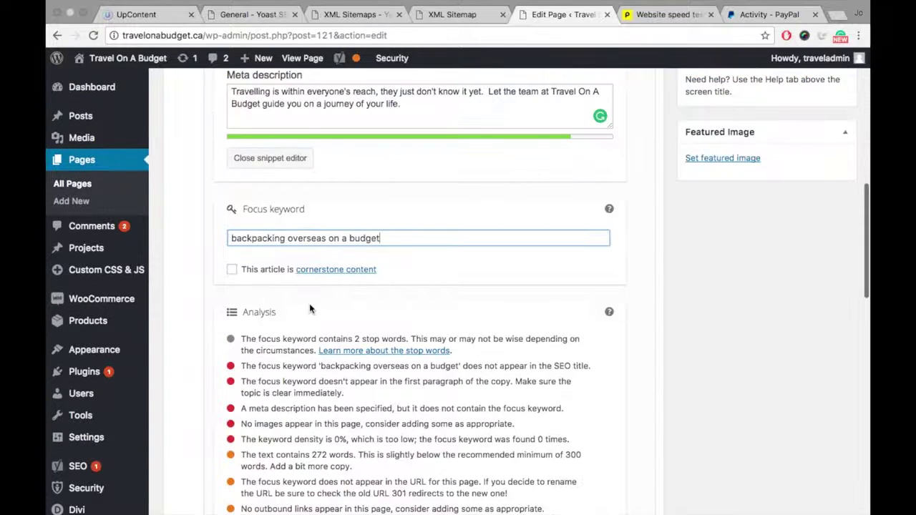
- Update the Backpacking Trips page to save its SEO title, description and keyword
click(714, 274)
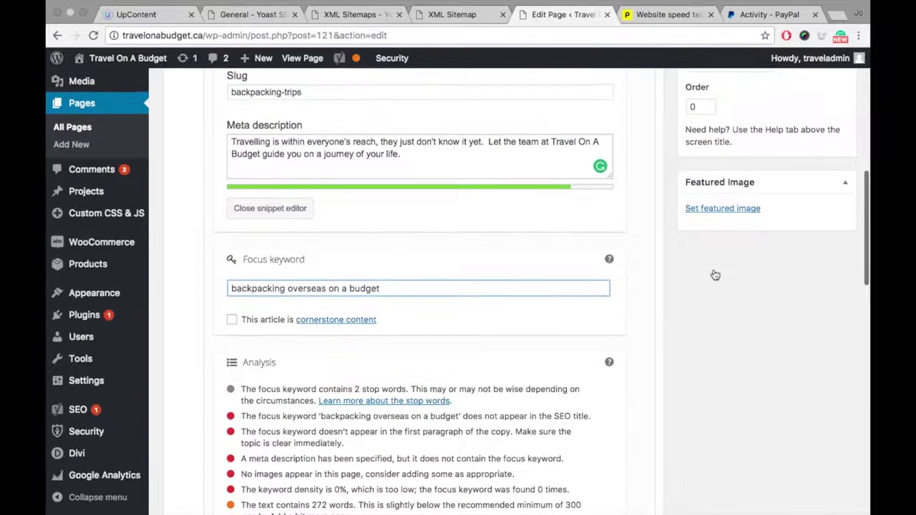
scroll(714, 274, up, 14)
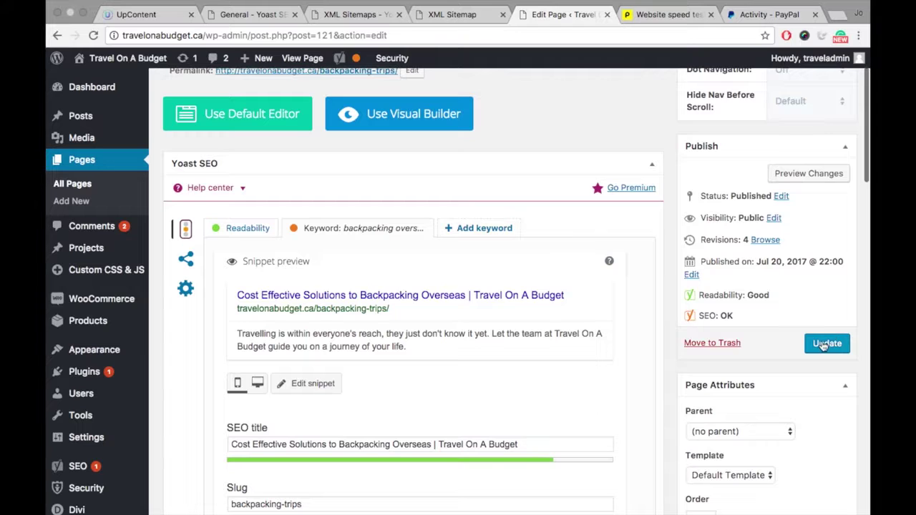
click(824, 345)
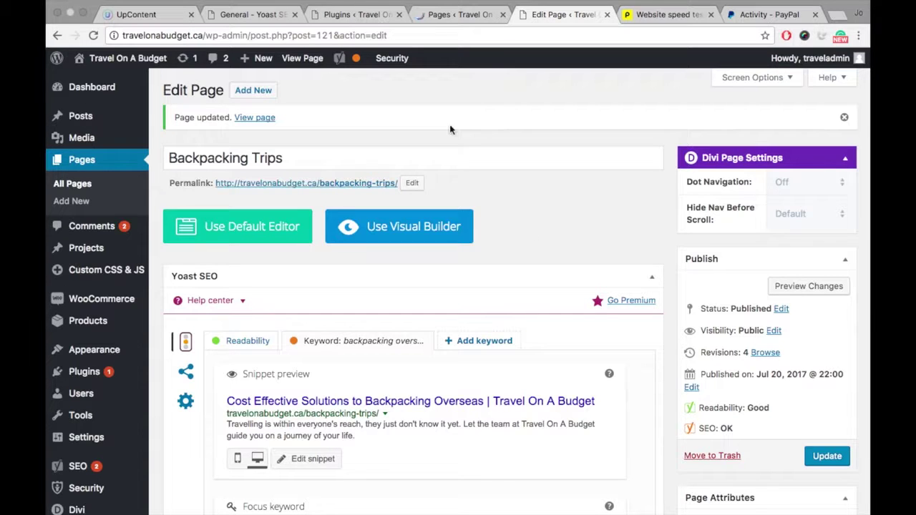
- Scroll the Installed Plugins list down to the WP Fastest Cache and WP Super Cache entries
click(366, 14)
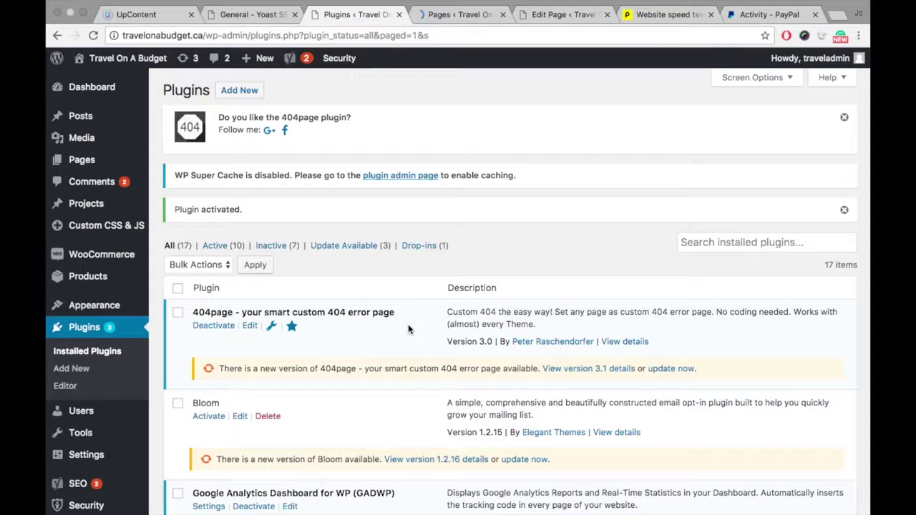
scroll(409, 328, down, 3)
scroll(408, 328, down, 3)
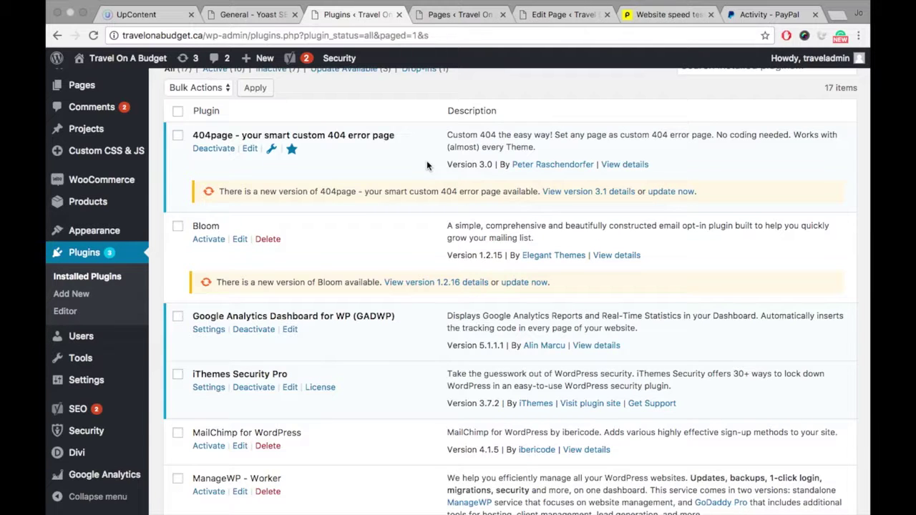
scroll(426, 165, down, 2)
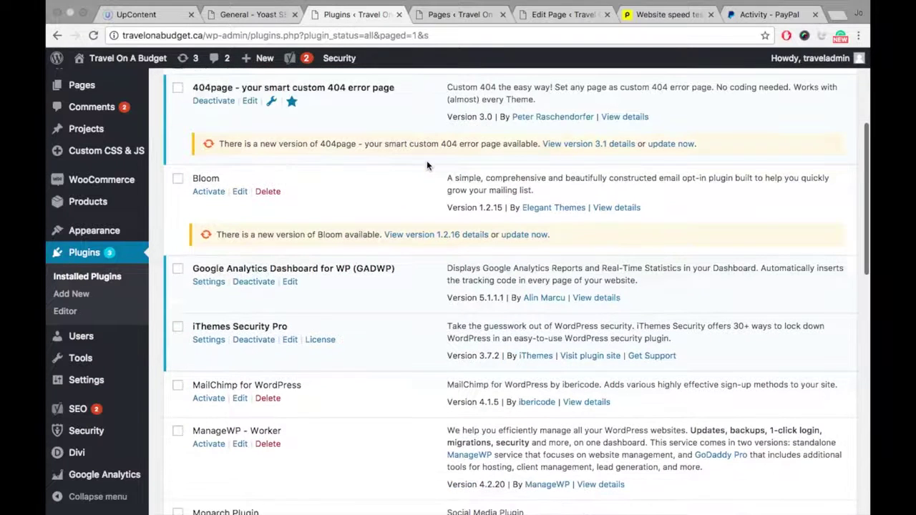
scroll(426, 165, down, 3)
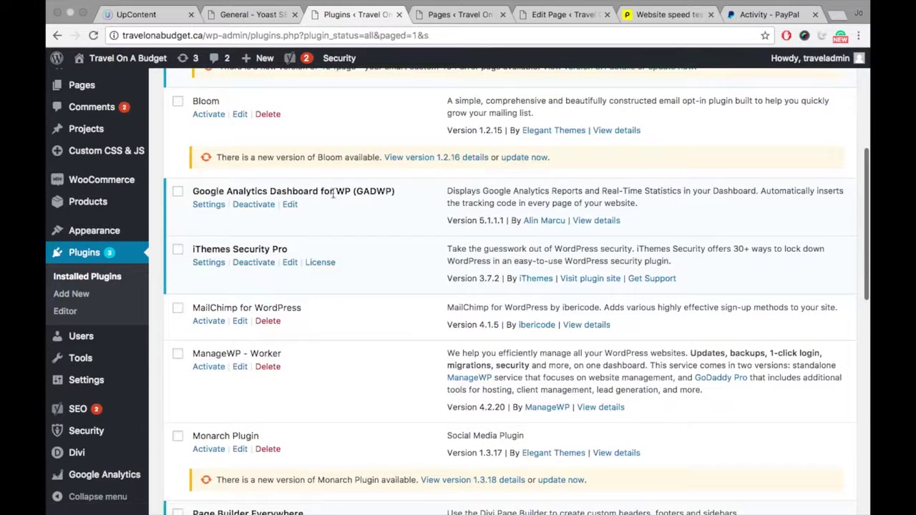
mouse_move(119, 416)
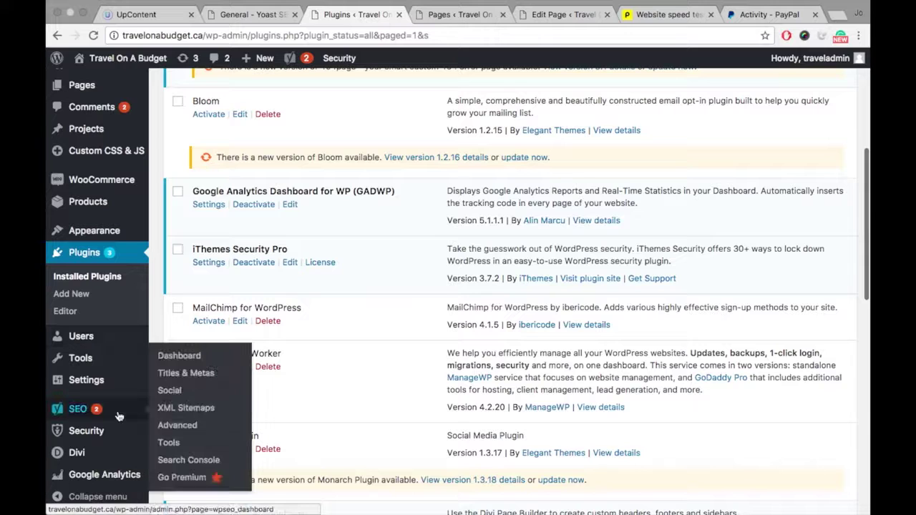
mouse_move(120, 485)
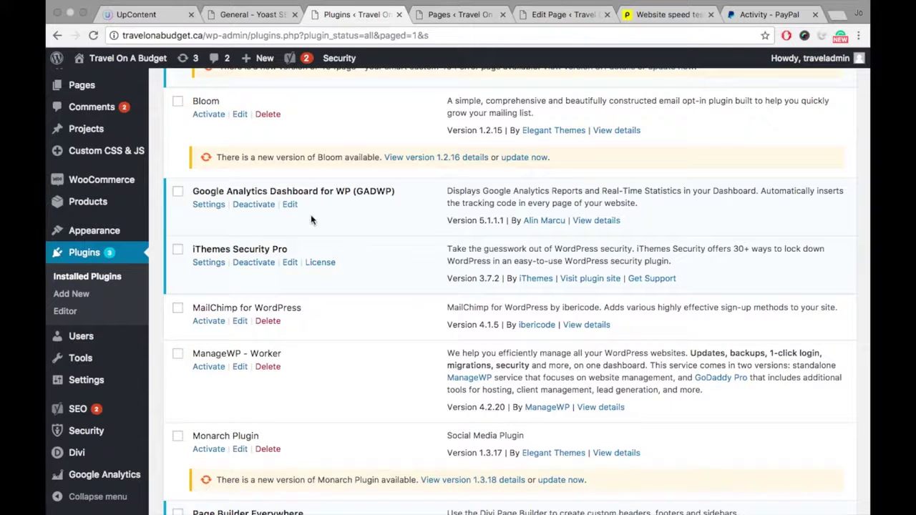
scroll(301, 240, down, 3)
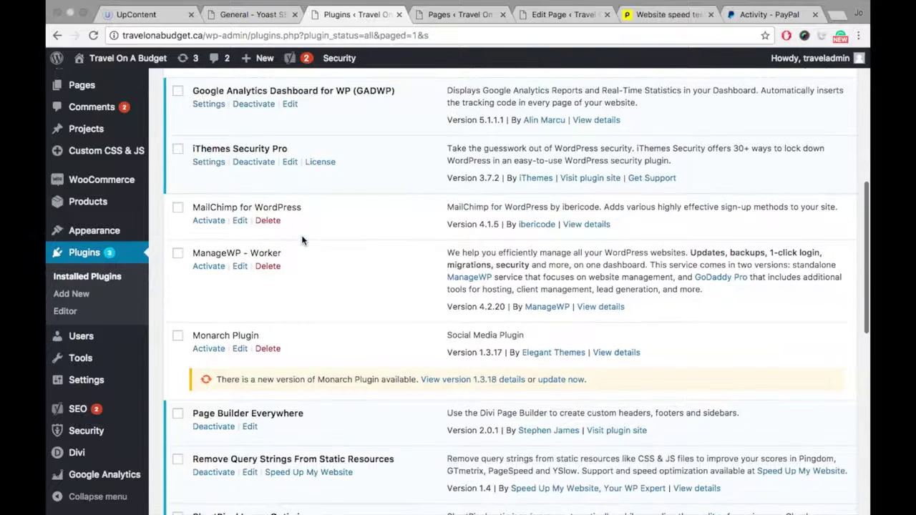
scroll(301, 240, down, 4)
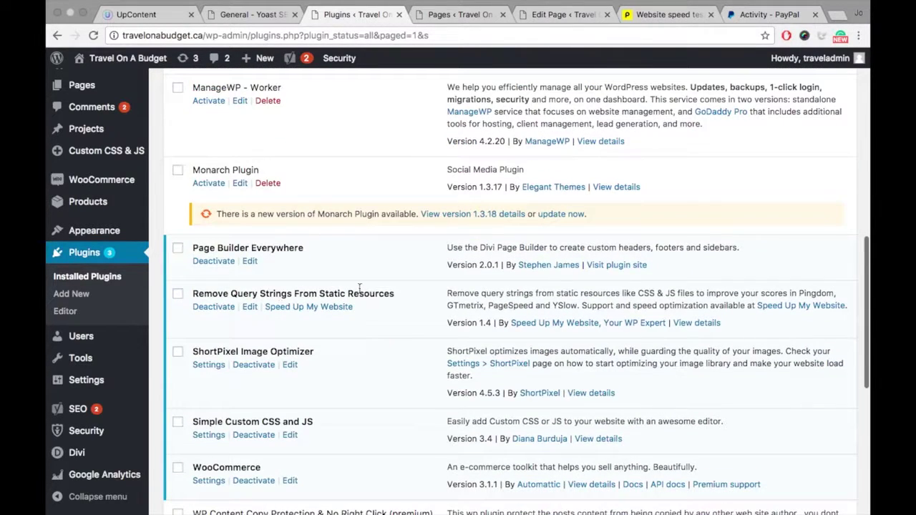
scroll(360, 287, down, 1)
scroll(360, 290, down, 2)
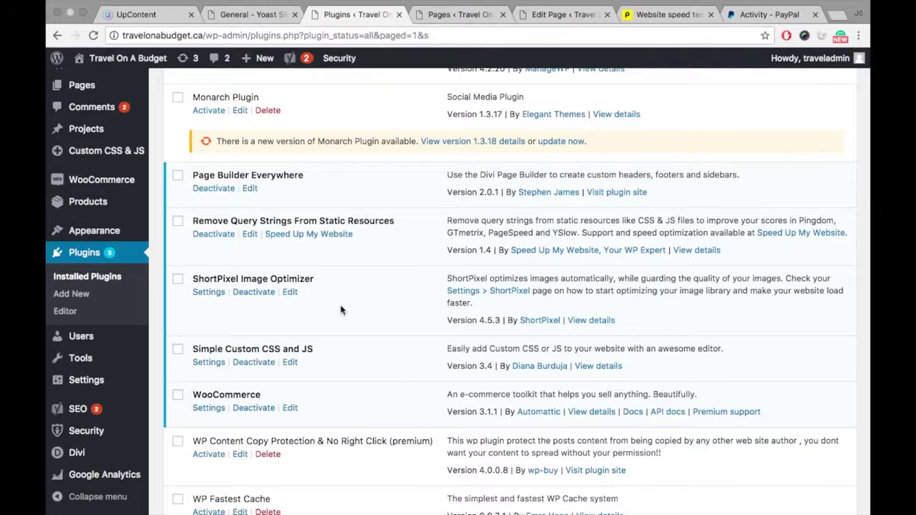
scroll(341, 309, down, 1)
scroll(340, 309, down, 2)
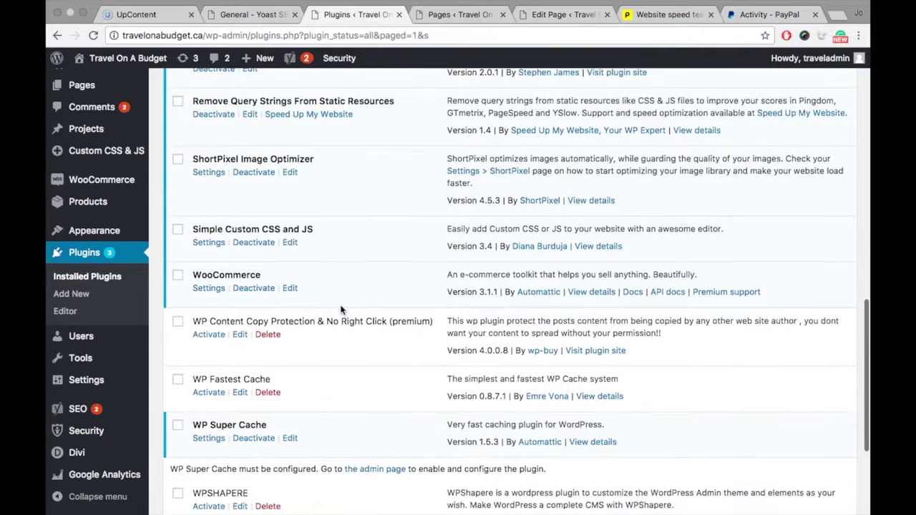
scroll(341, 309, down, 2)
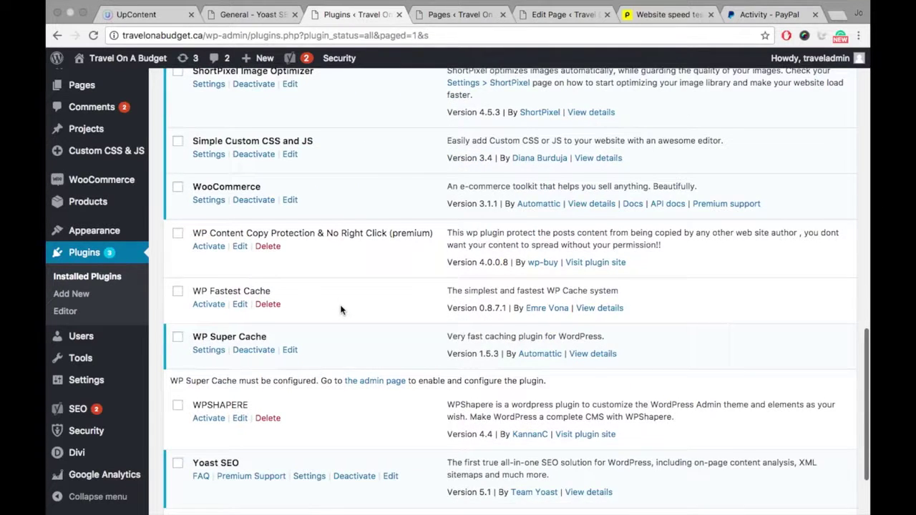
scroll(340, 309, down, 2)
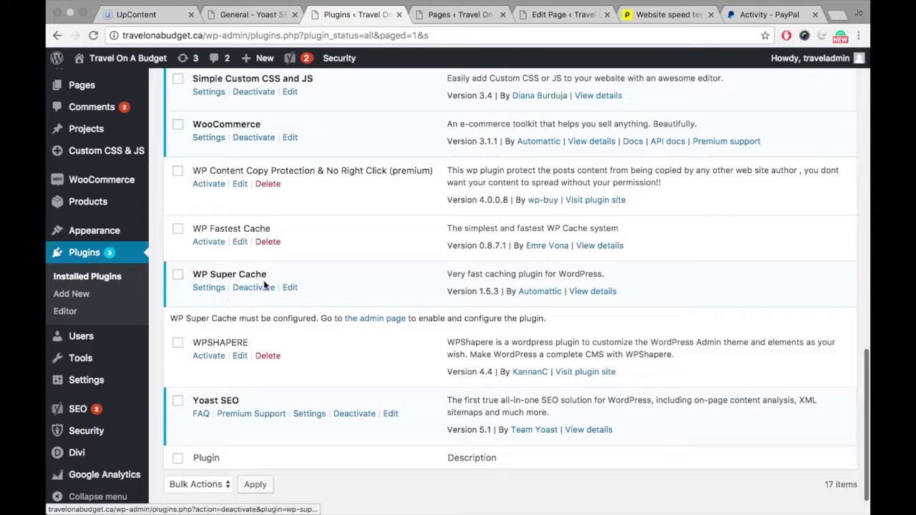
- Deactivate WP Super Cache and activate WP Fastest Cache in the Installed Plugins list
click(260, 290)
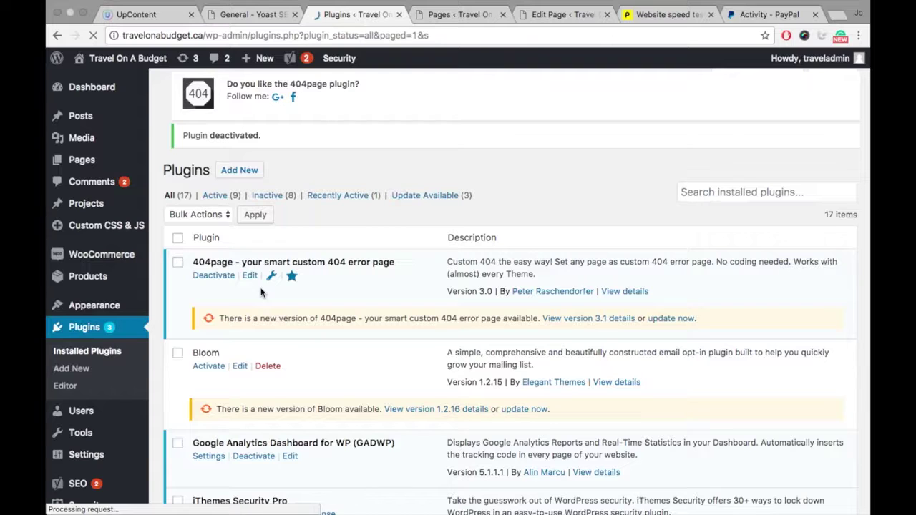
scroll(261, 292, down, 15)
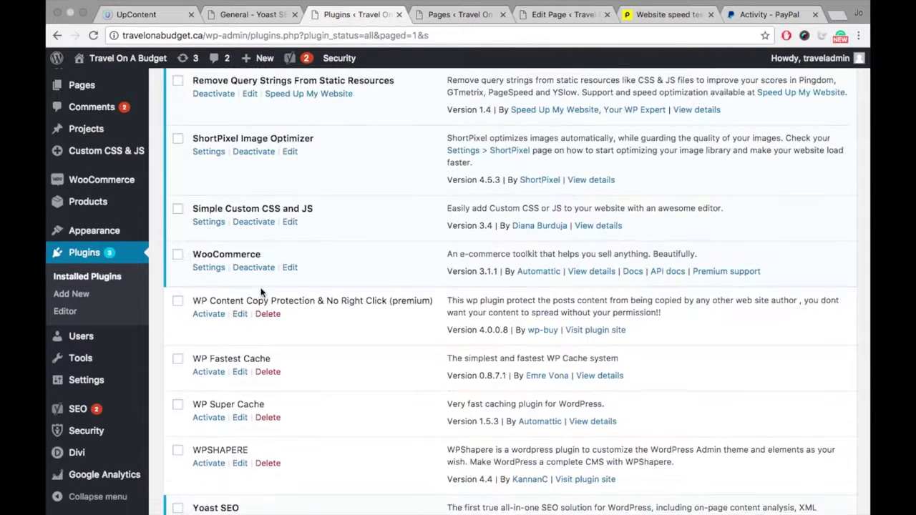
scroll(262, 292, down, 1)
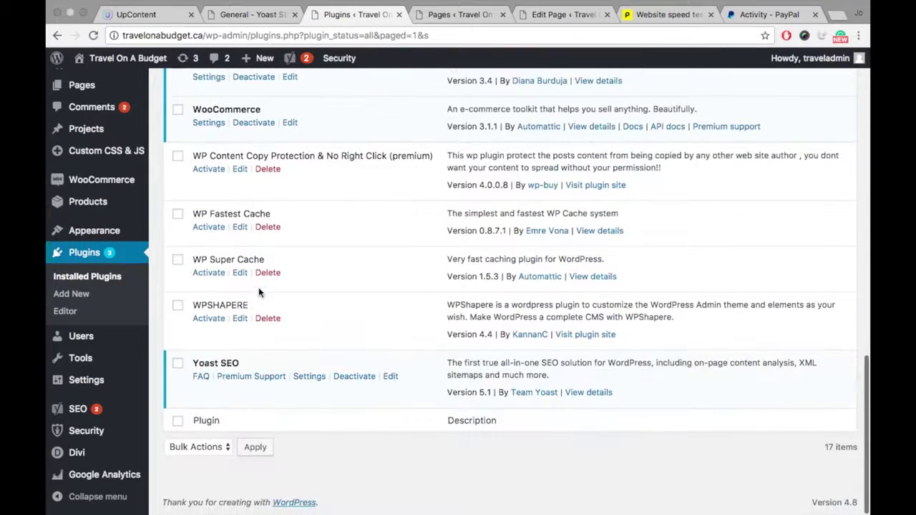
click(207, 229)
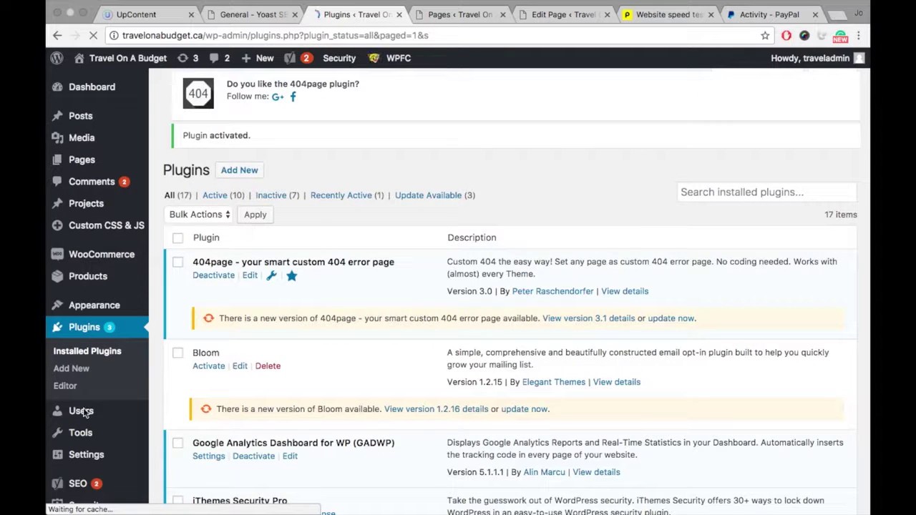
scroll(90, 387, down, 15)
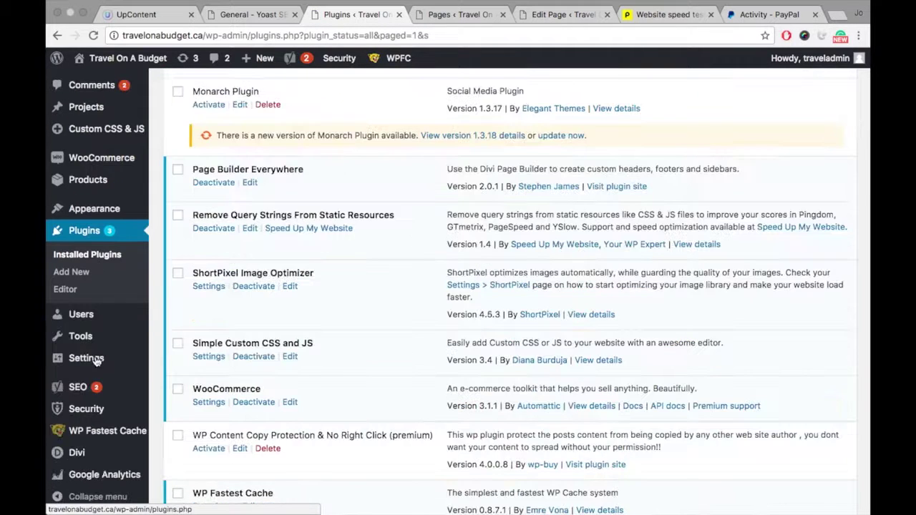
- Enable WP Fastest Cache with preloading of homepage, posts, pages, categories, tags and attachments
click(91, 441)
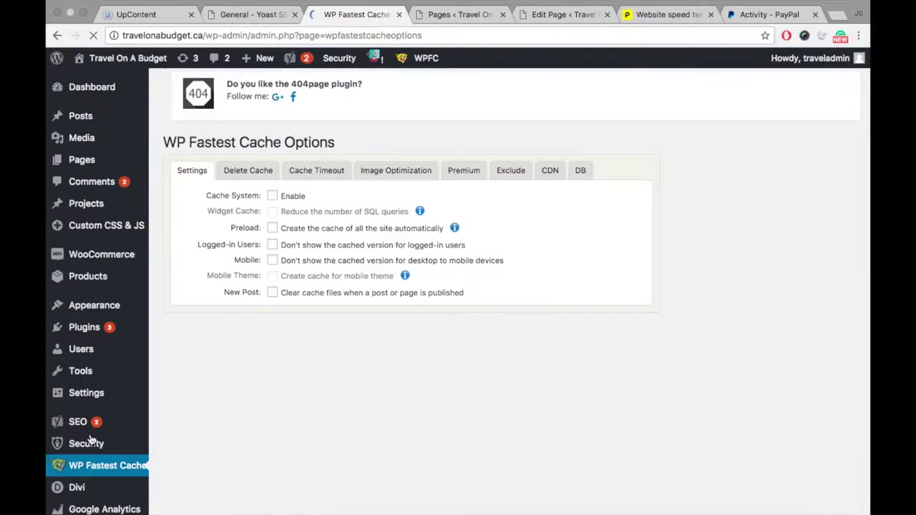
scroll(602, 317, down, 3)
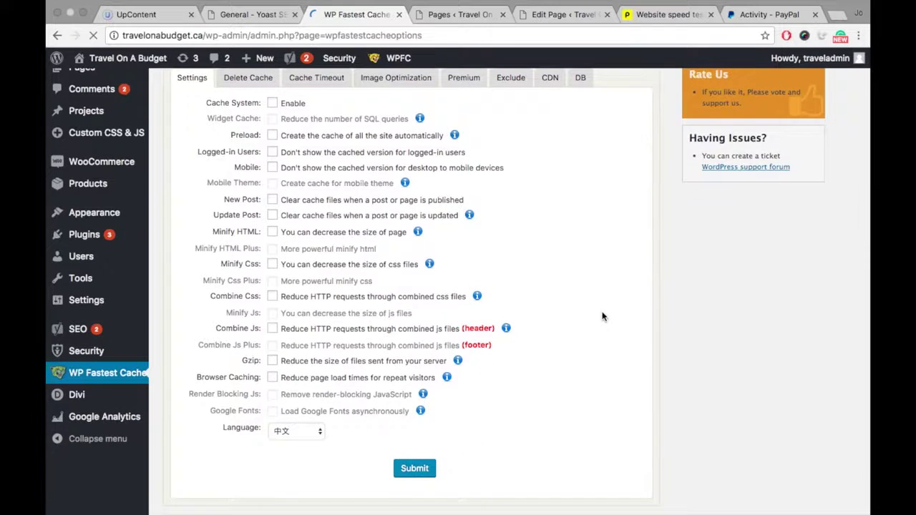
click(273, 129)
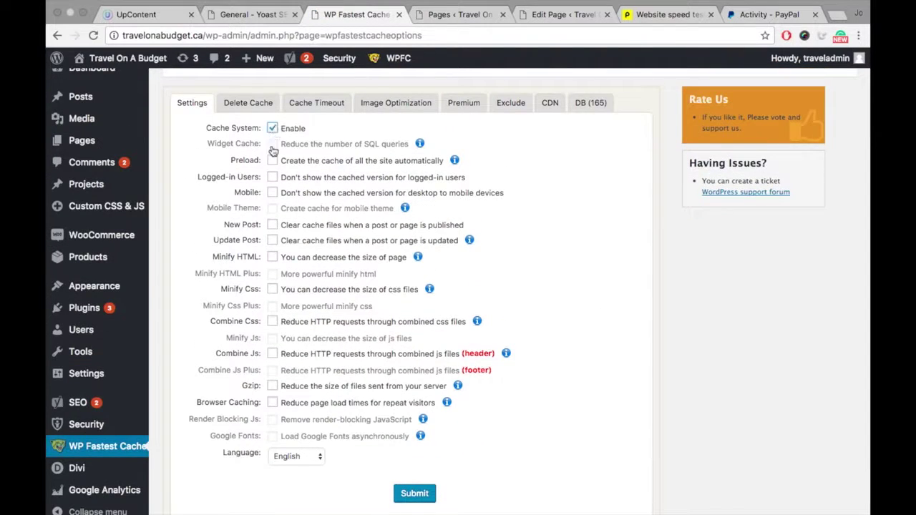
click(273, 161)
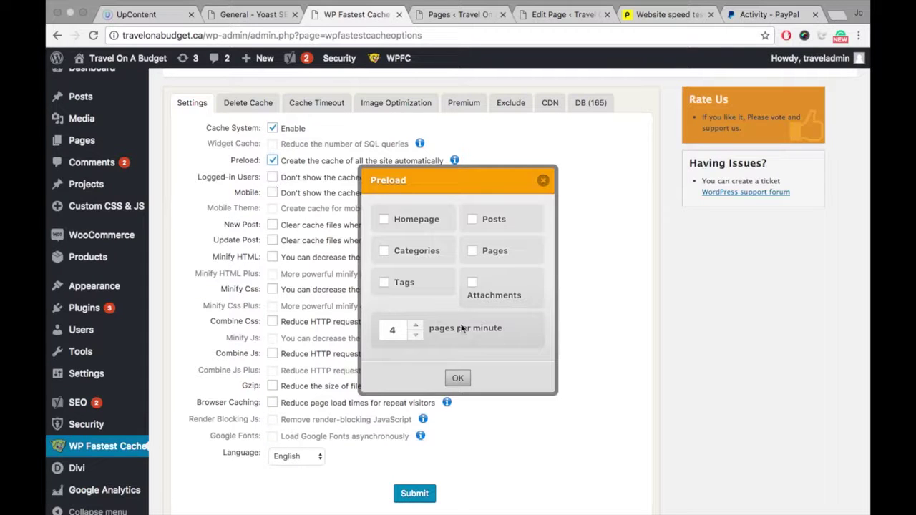
click(473, 282)
click(472, 252)
click(472, 219)
click(384, 220)
click(385, 250)
click(385, 282)
click(457, 380)
- Skip cache for logged-in users and clear all cache on new or updated posts
click(274, 179)
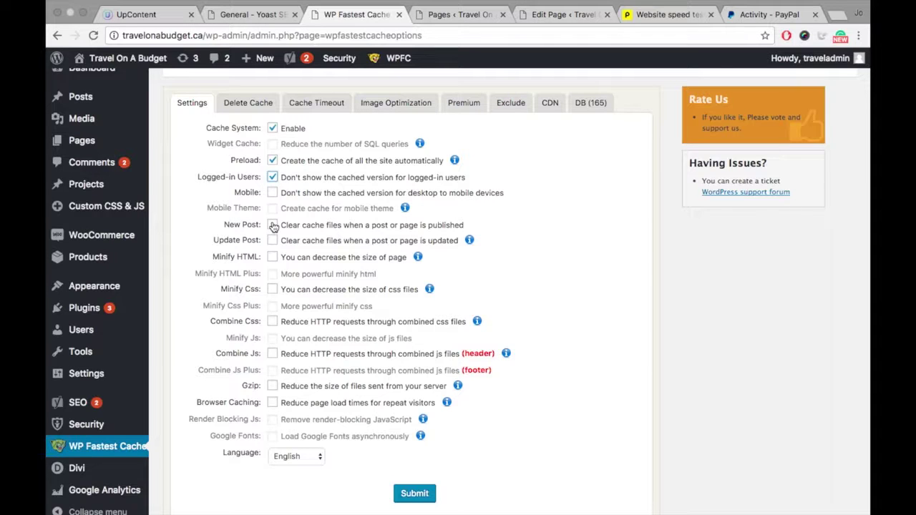
click(273, 225)
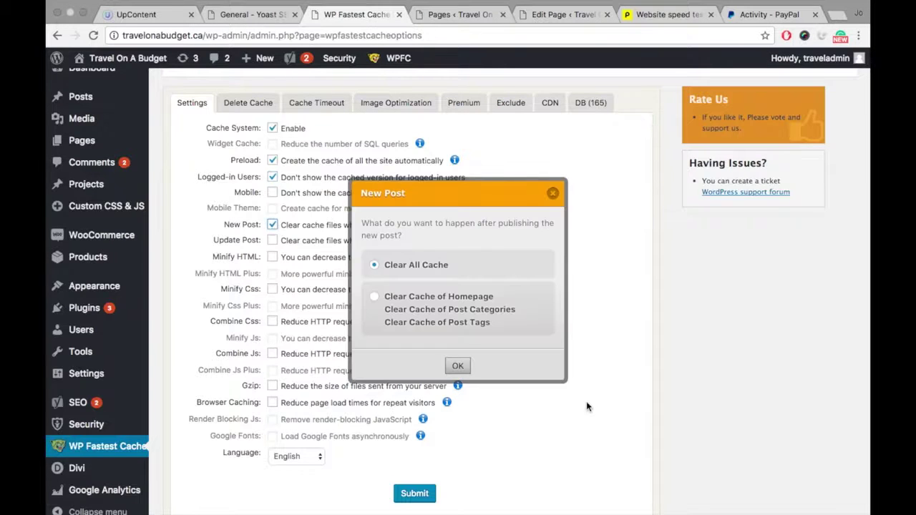
click(375, 299)
click(374, 264)
click(455, 365)
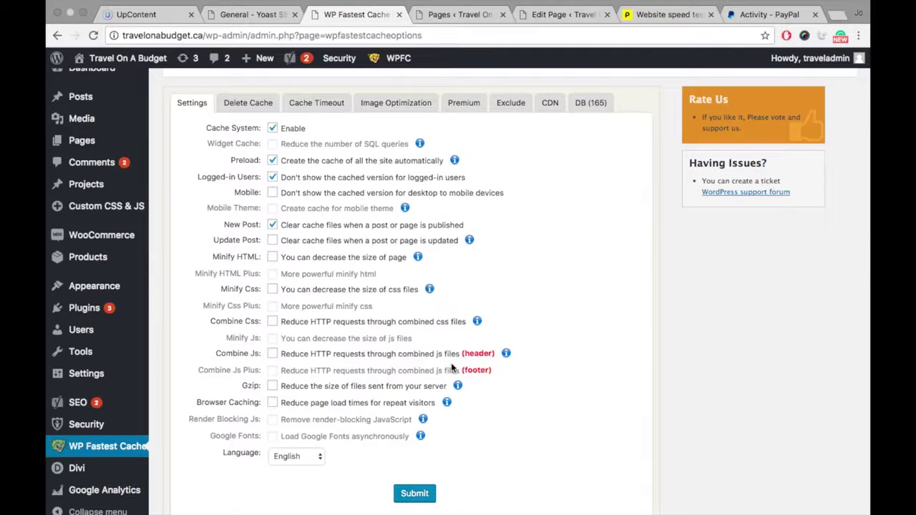
click(273, 240)
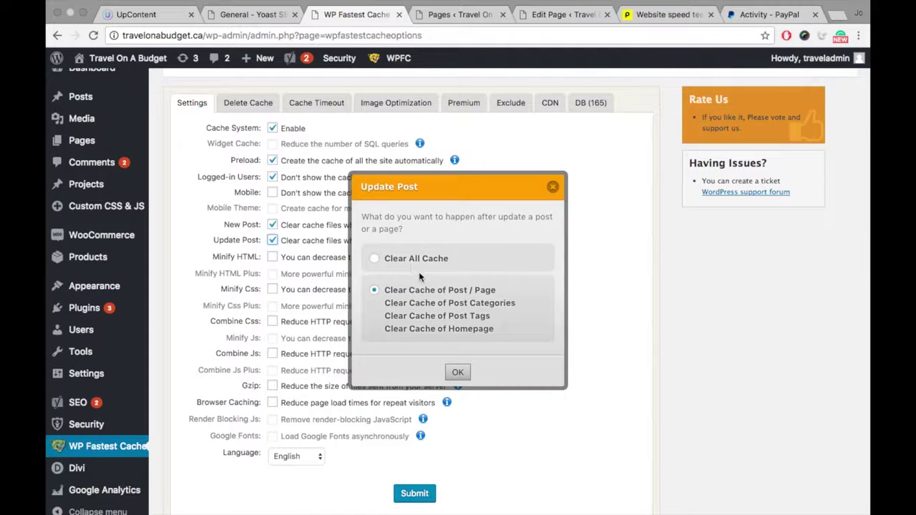
click(376, 259)
click(458, 373)
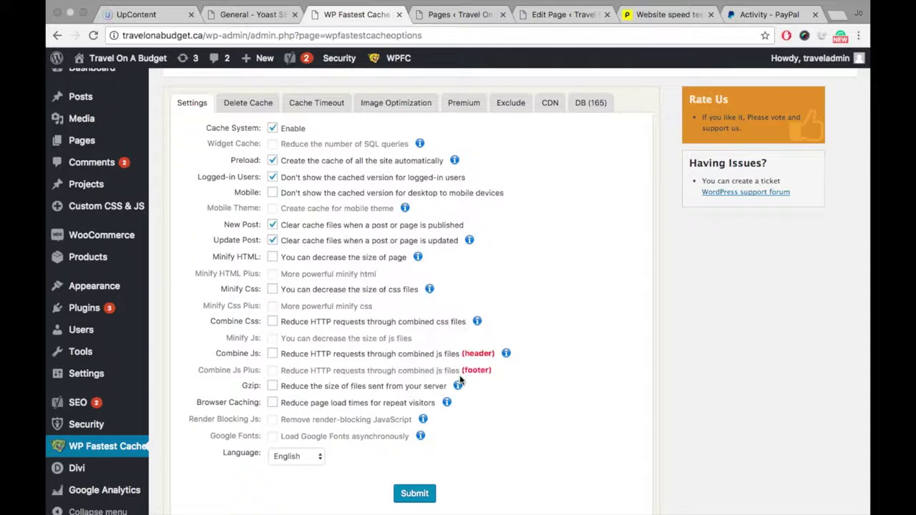
- Turn on browser caching and submit the WP Fastest Cache settings
scroll(259, 278, down, 2)
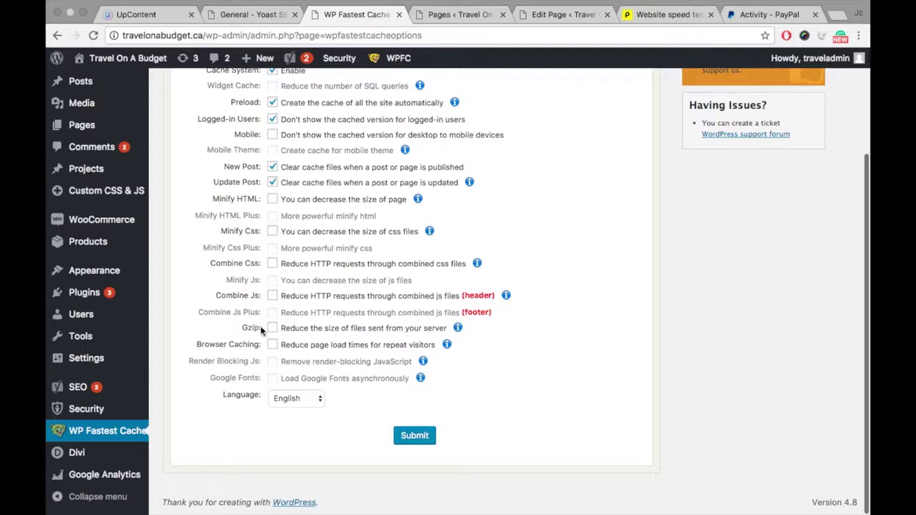
click(273, 345)
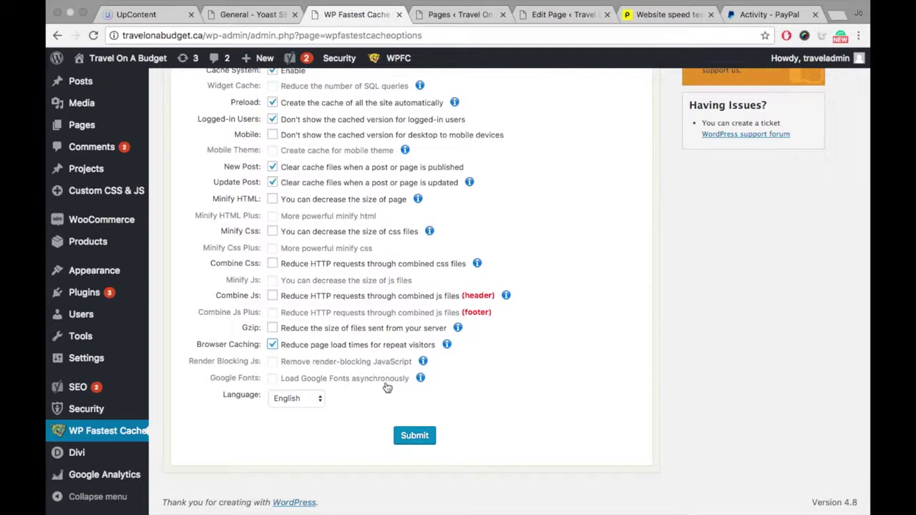
scroll(387, 386, up, 2)
scroll(387, 387, down, 1)
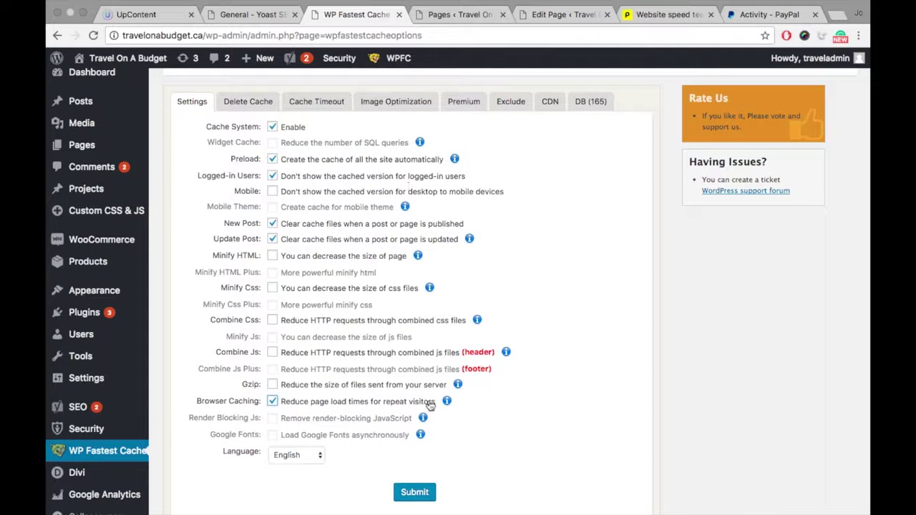
click(420, 499)
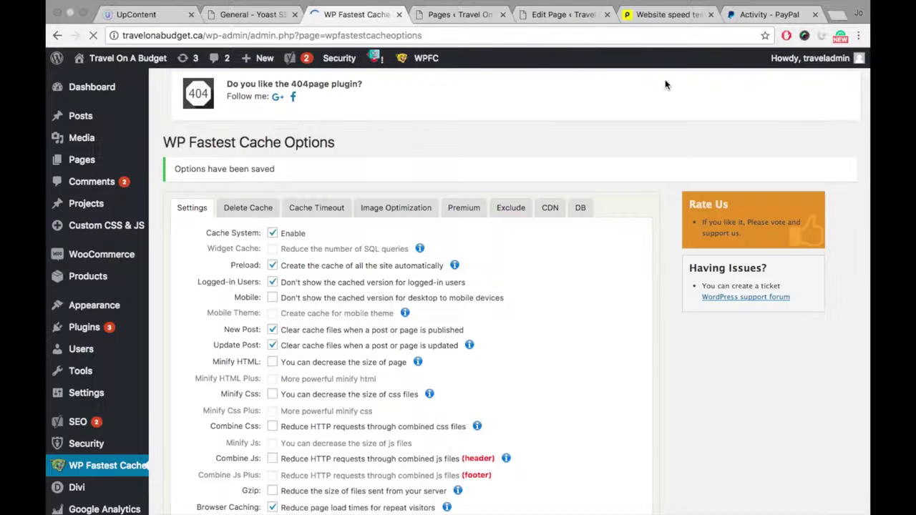
click(660, 16)
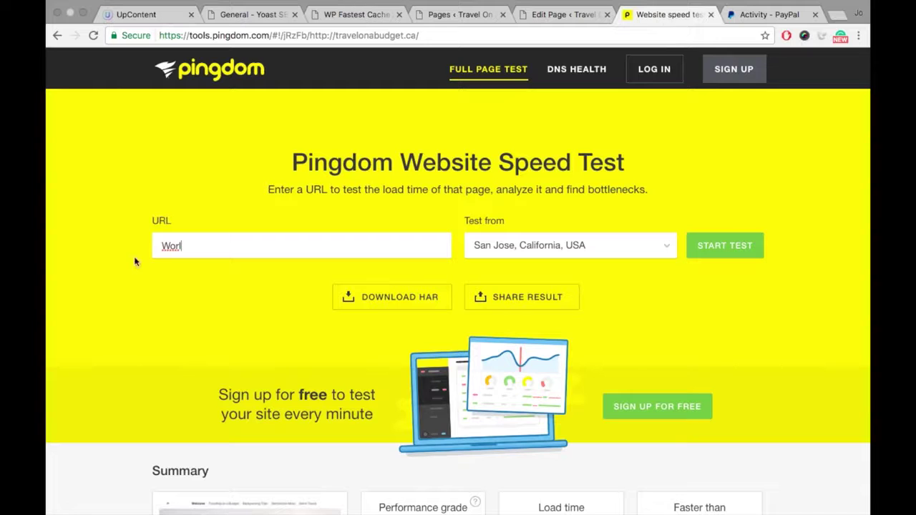
- Start a Pingdom speed test for travelonabudget.ca
click(347, 14)
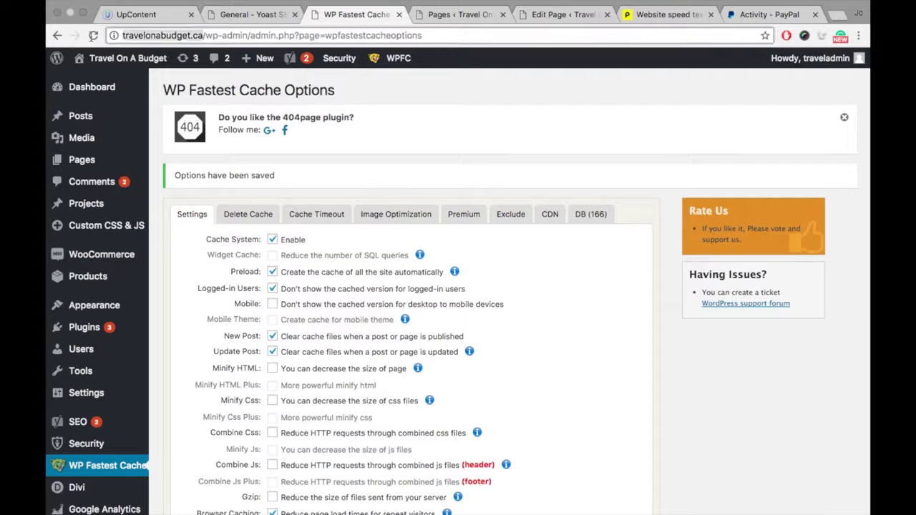
click(691, 14)
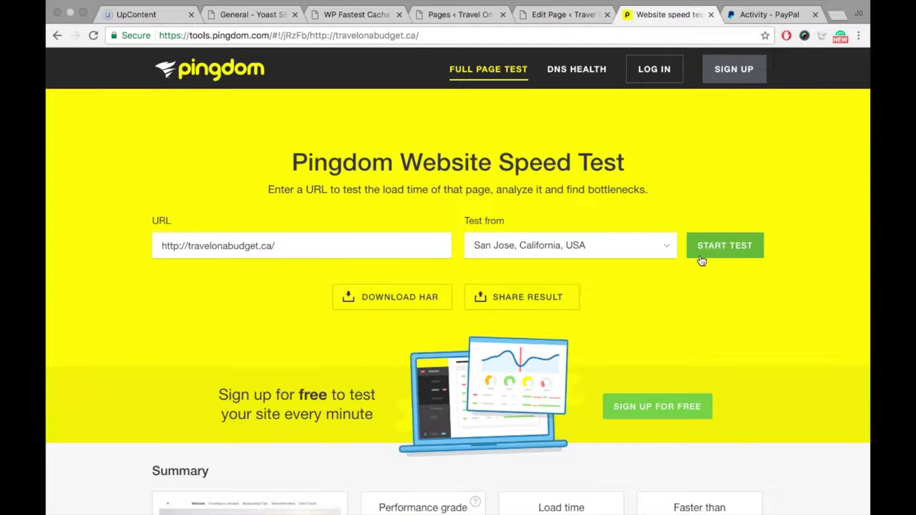
click(701, 258)
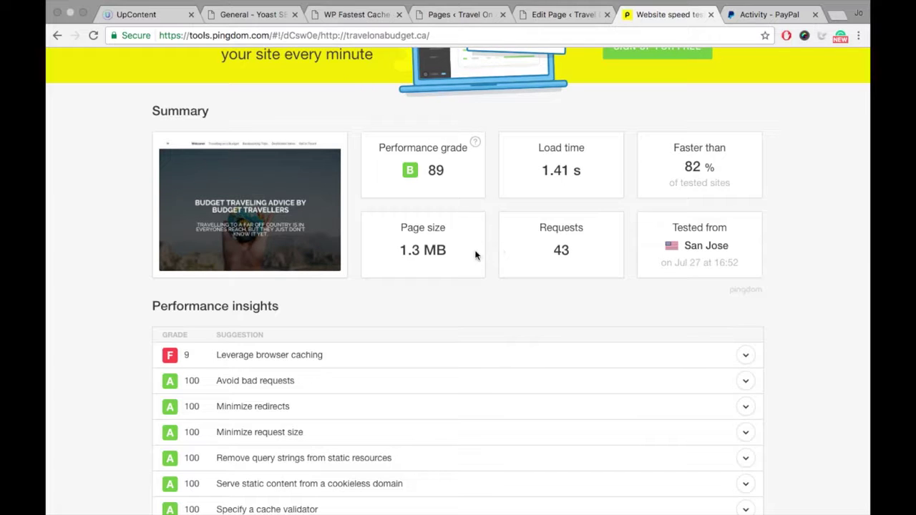
- Review the B 89 grade results and the Leverage browser caching insight
scroll(562, 347, down, 1)
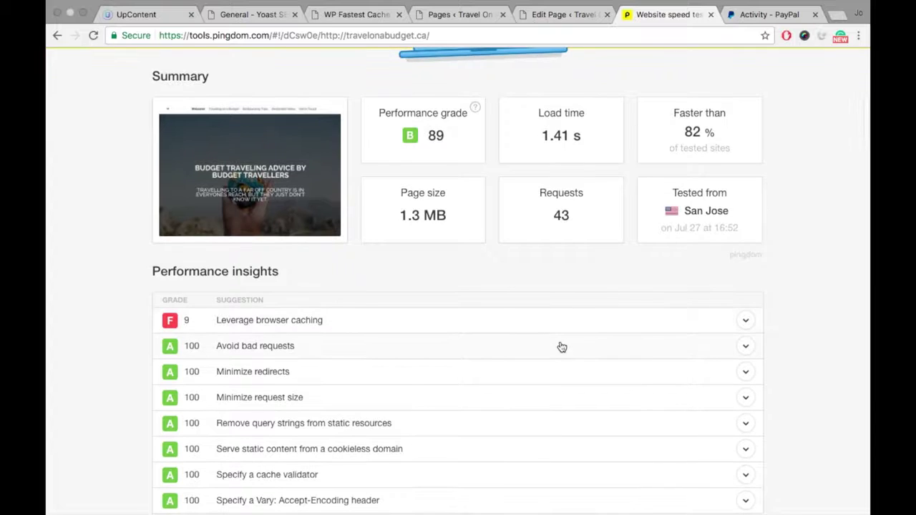
scroll(562, 346, down, 1)
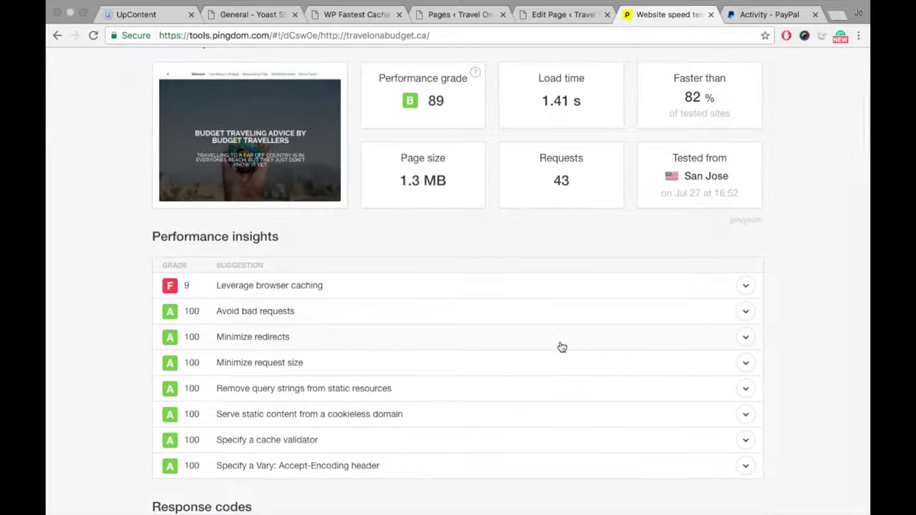
click(746, 287)
click(747, 288)
scroll(373, 423, down, 2)
scroll(373, 423, up, 2)
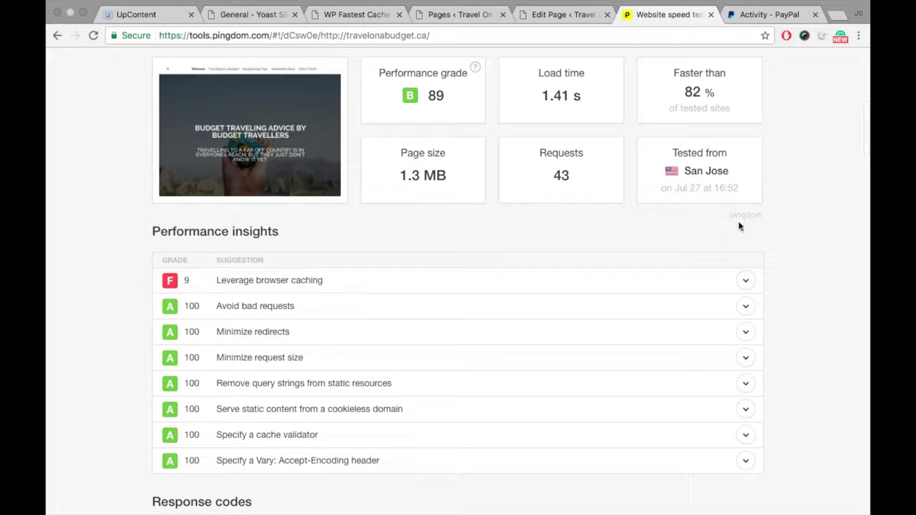
scroll(788, 226, up, 3)
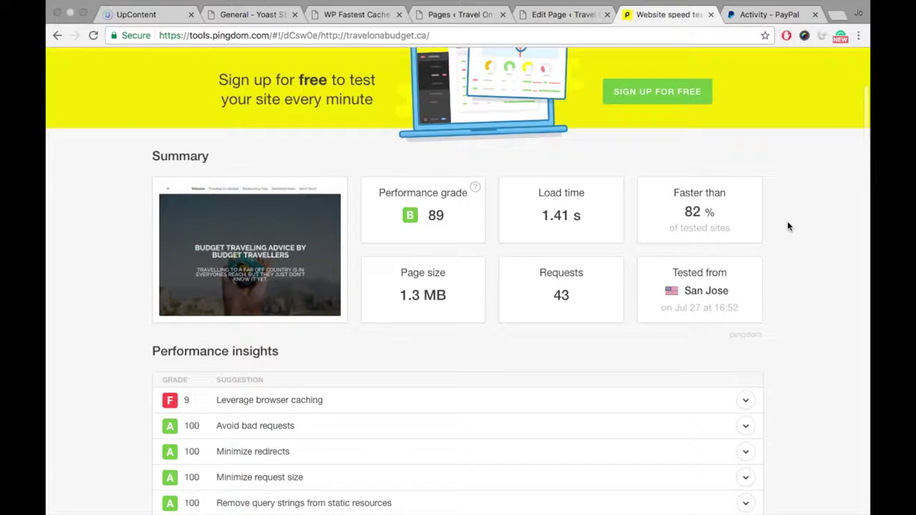
scroll(788, 227, down, 2)
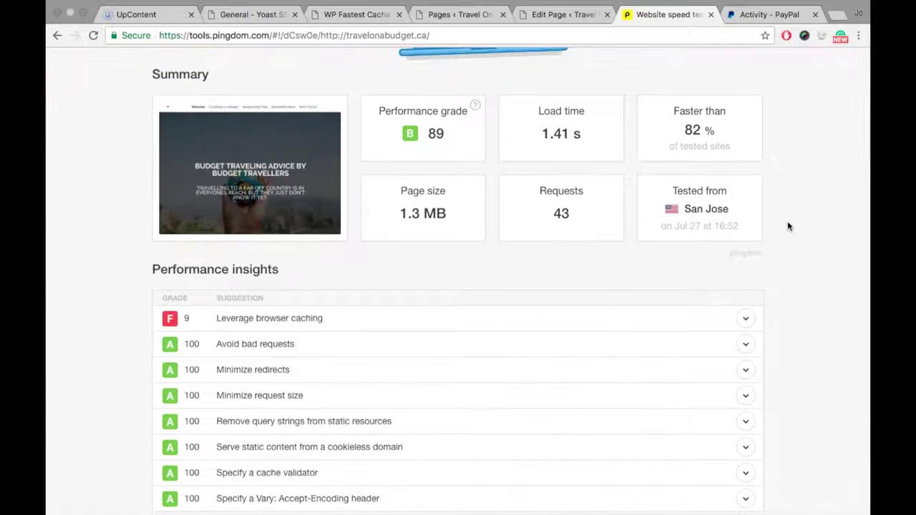